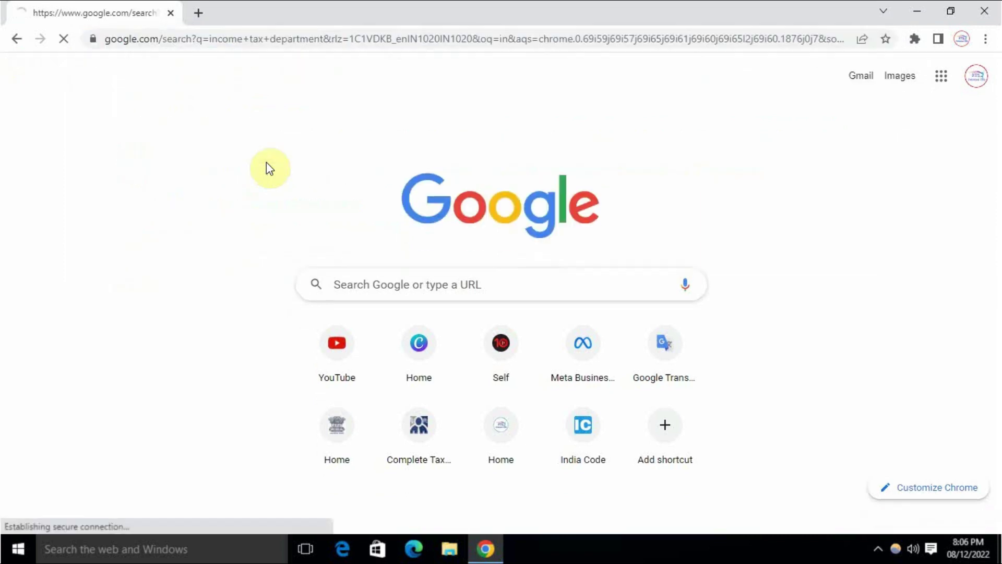
Scroll the 'income tax department' Google results and open 'Home | Income Tax Department'
{"action": "scroll", "coordinate": [5, 269], "scroll_direction": "down", "scroll_amount": 2}
{"action": "scroll", "coordinate": [5, 269], "scroll_direction": "down", "scroll_amount": 3}
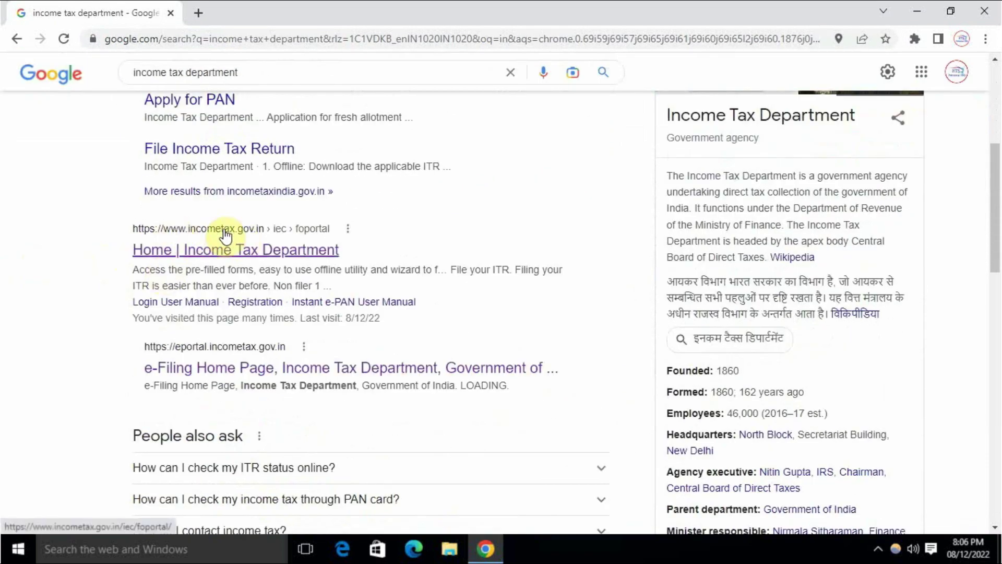
{"action": "left_click", "coordinate": [246, 230]}
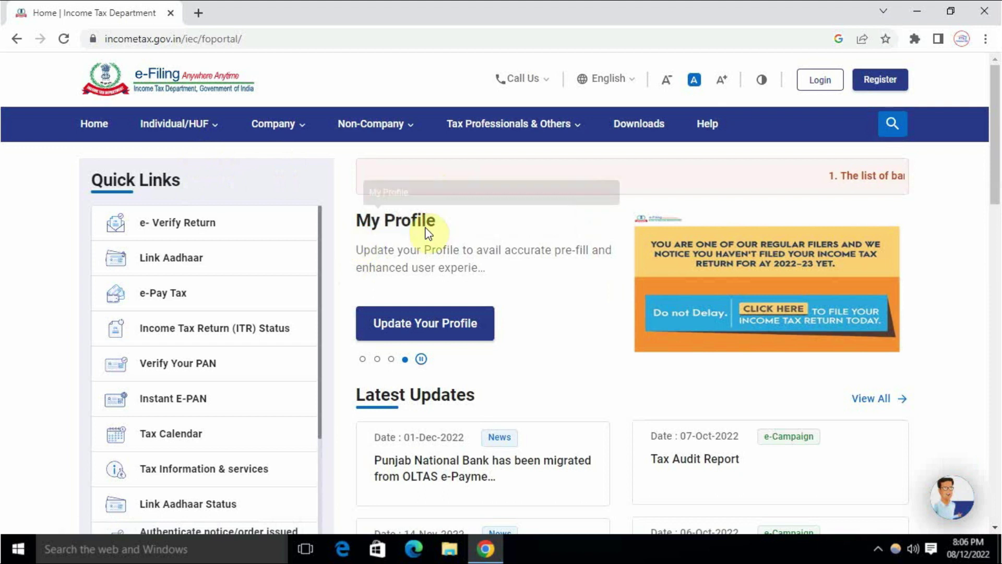
Choose e-Pay Tax from the home page Quick Links
{"action": "left_click", "coordinate": [161, 295]}
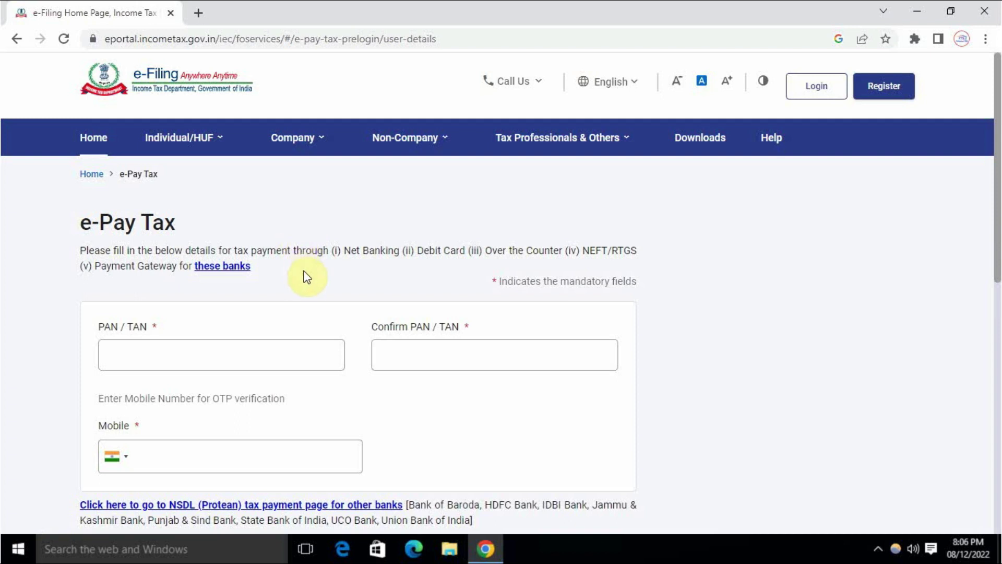
Enter the PAN/TAN and retype it in the Confirm PAN/TAN field
{"action": "scroll", "coordinate": [306, 274], "scroll_direction": "down", "scroll_amount": 3}
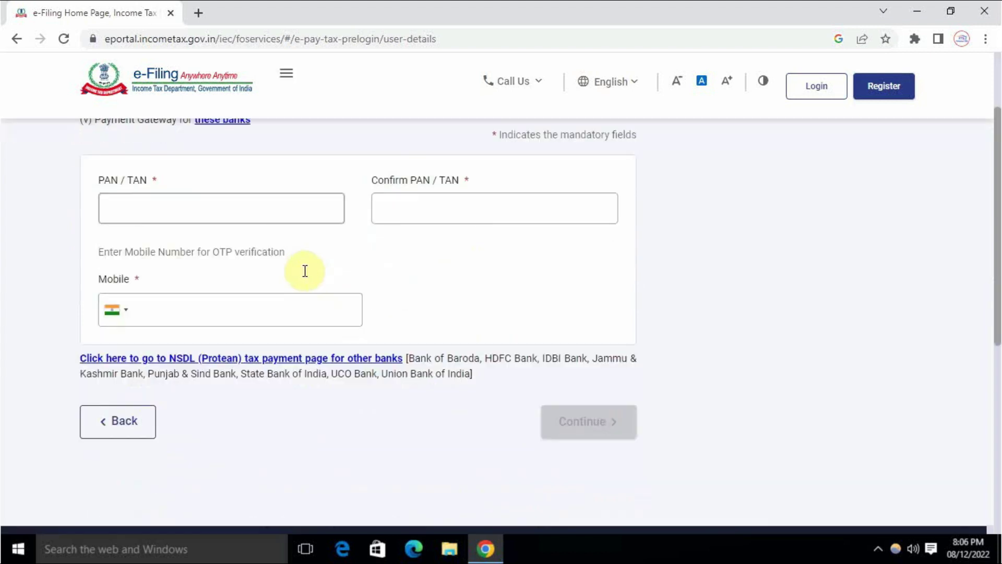
{"action": "scroll", "coordinate": [355, 282], "scroll_direction": "up", "scroll_amount": 3}
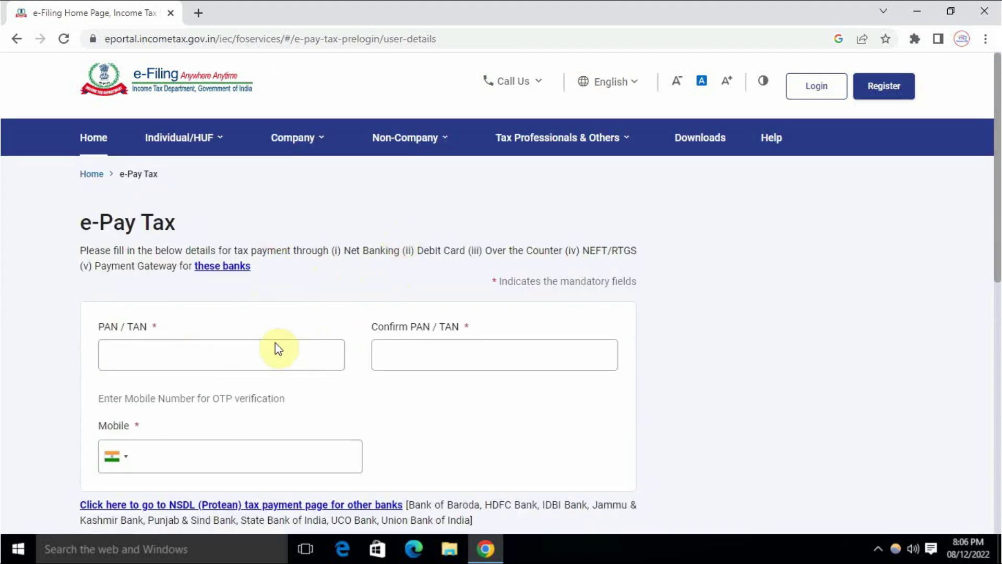
{"action": "left_click", "coordinate": [206, 357]}
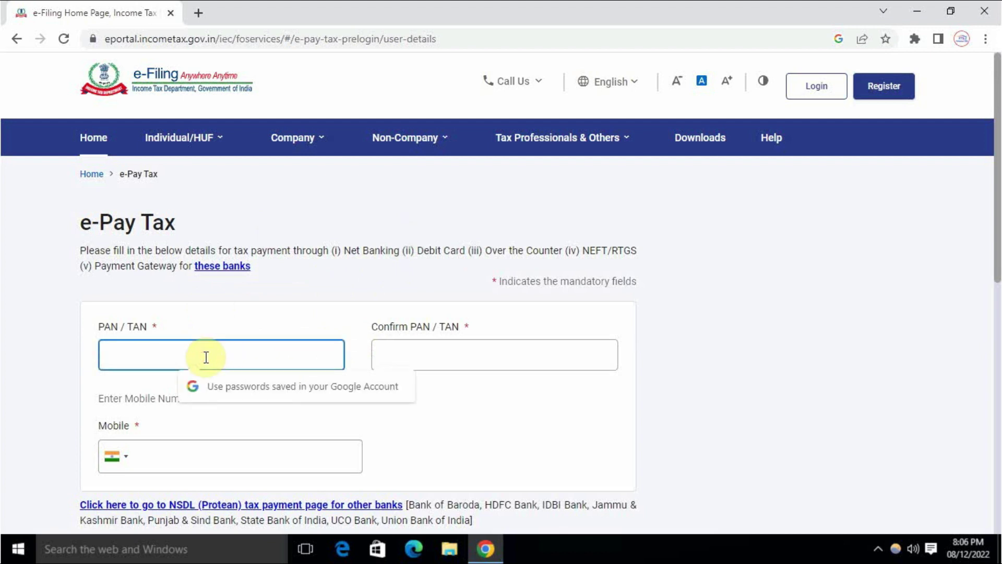
{"action": "left_click", "coordinate": [206, 356]}
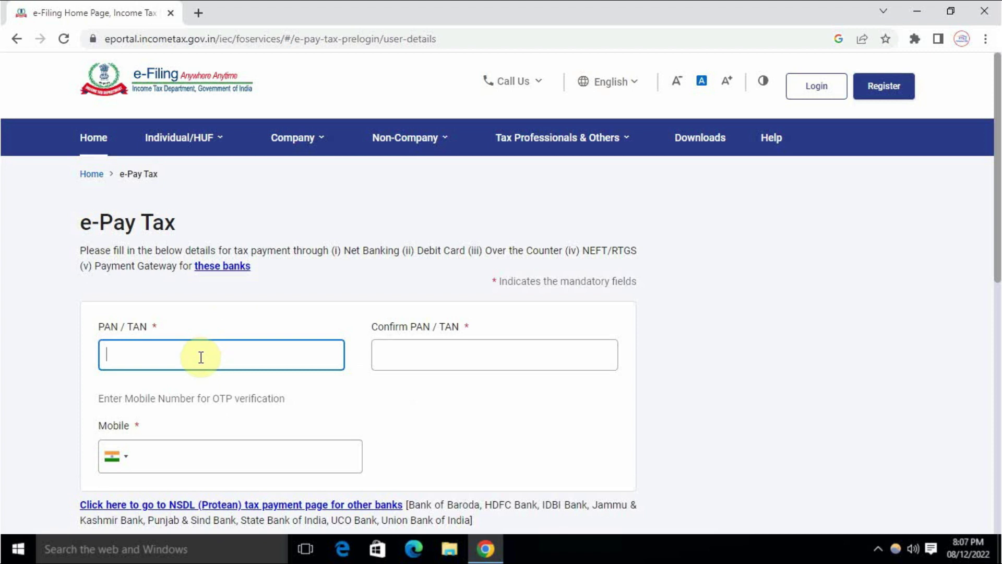
{"action": "type", "text": "ABCDE"}
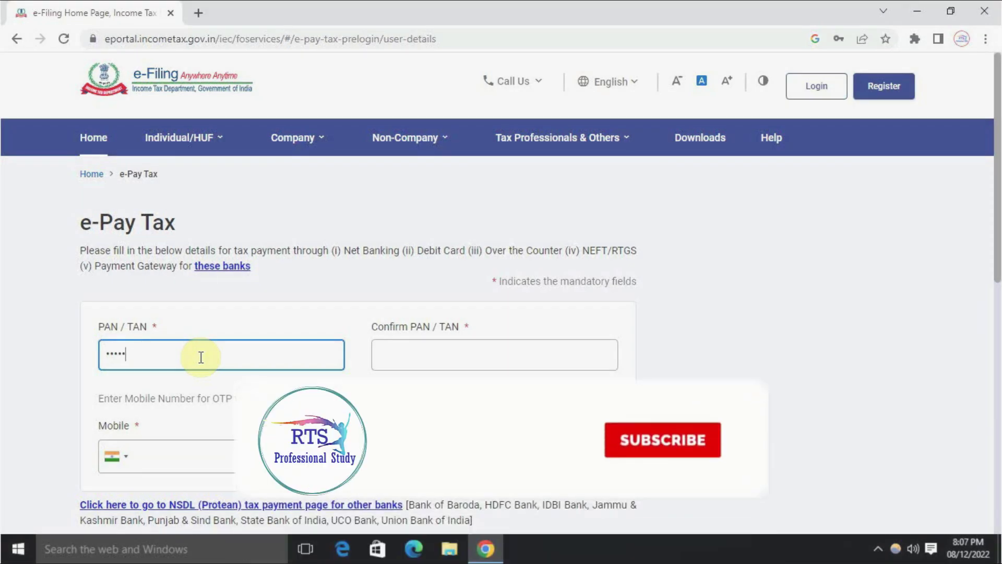
{"action": "type", "text": "123"}
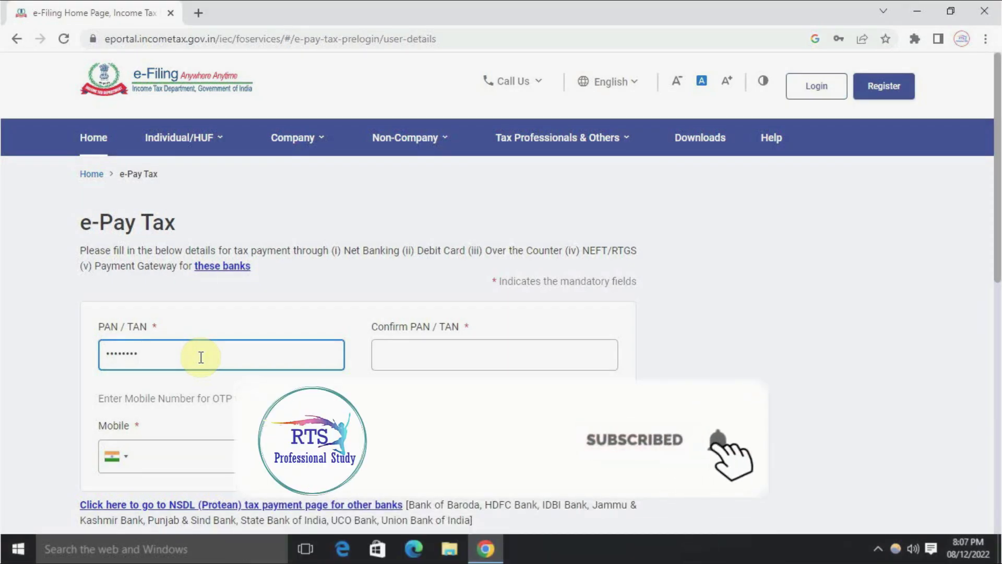
{"action": "type", "text": "4F"}
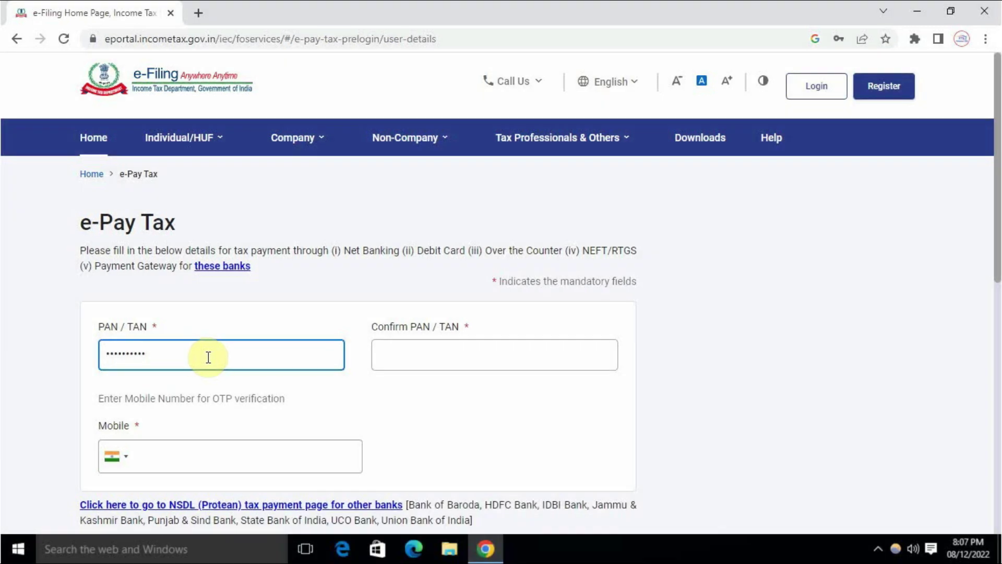
{"action": "left_click", "coordinate": [437, 352]}
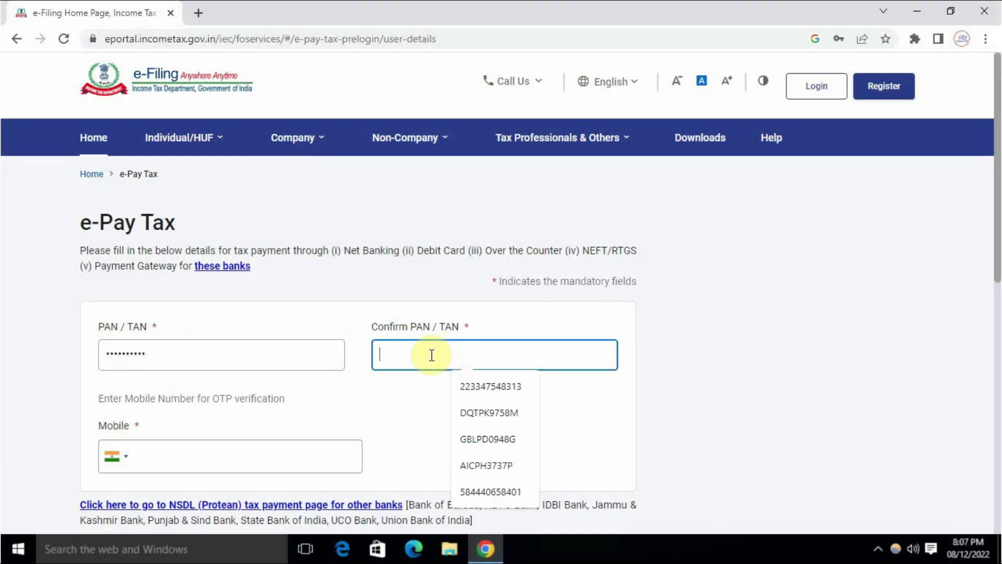
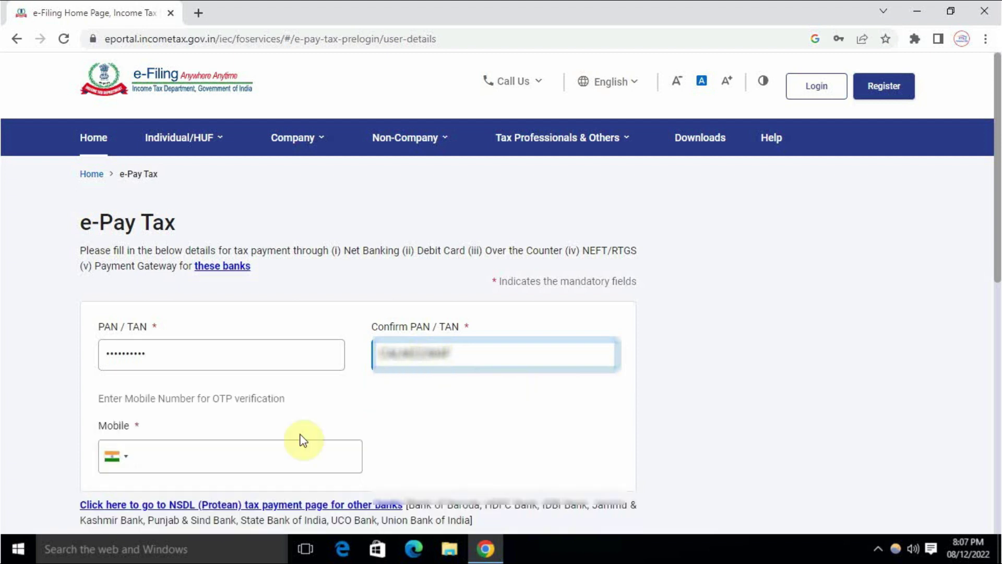
Enter the mobile number in the Mobile field
{"action": "scroll", "coordinate": [261, 423], "scroll_direction": "down", "scroll_amount": 4}
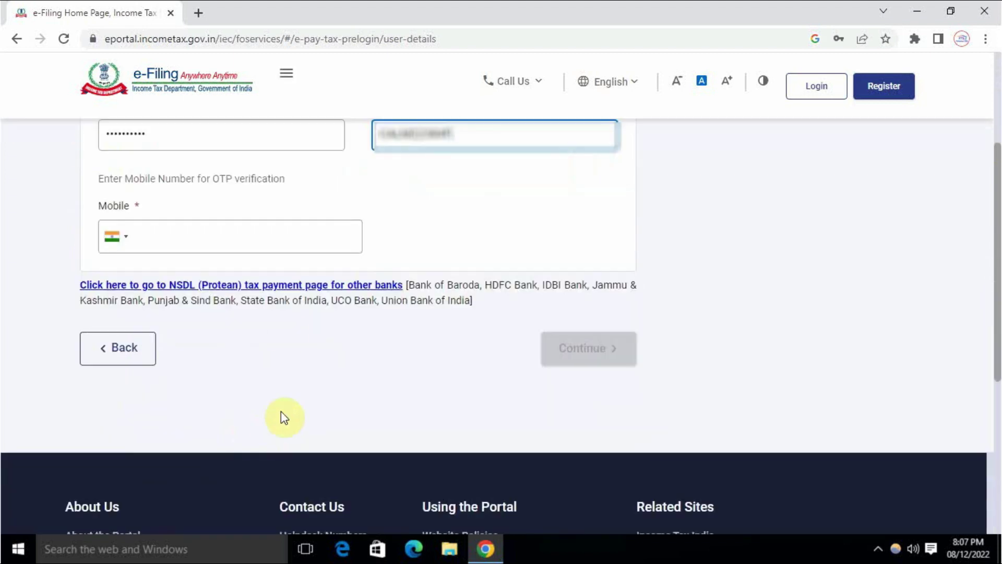
{"action": "left_click", "coordinate": [208, 240]}
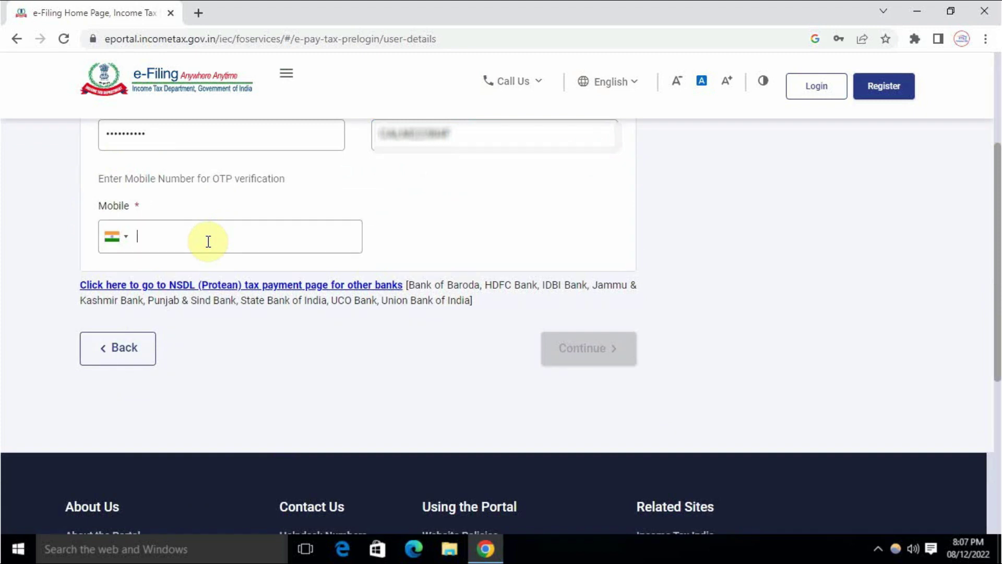
{"action": "scroll", "coordinate": [208, 242], "scroll_direction": "up", "scroll_amount": 1}
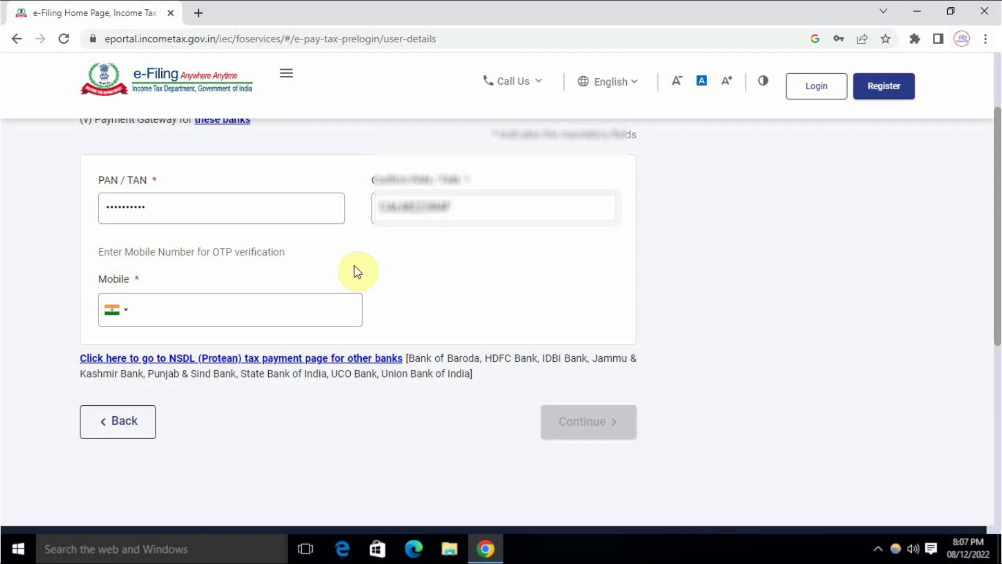
{"action": "type", "text": "98765"}
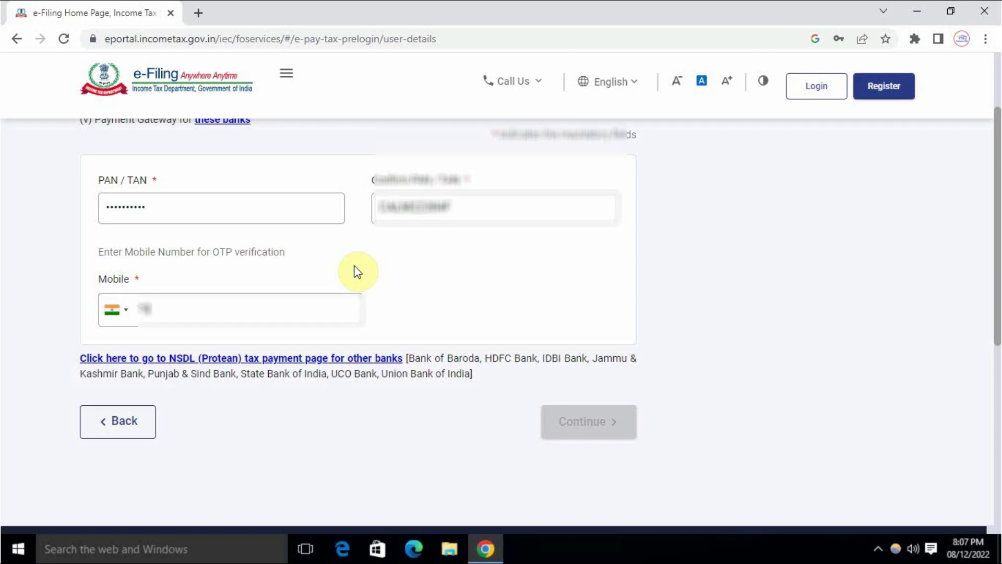
{"action": "type", "text": "43210"}
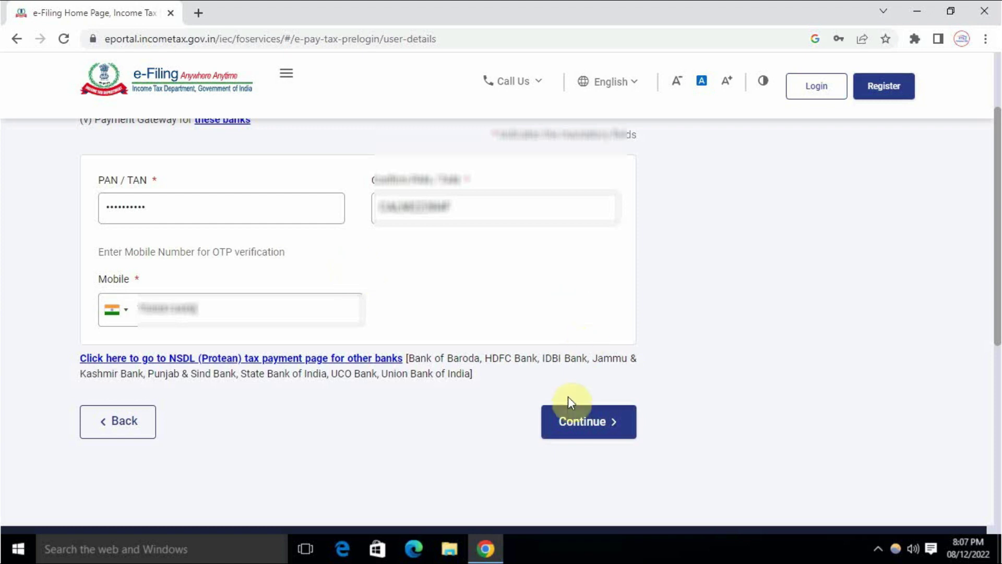
Request the mobile OTP, enter the received code and submit it for verification
{"action": "left_click", "coordinate": [574, 424]}
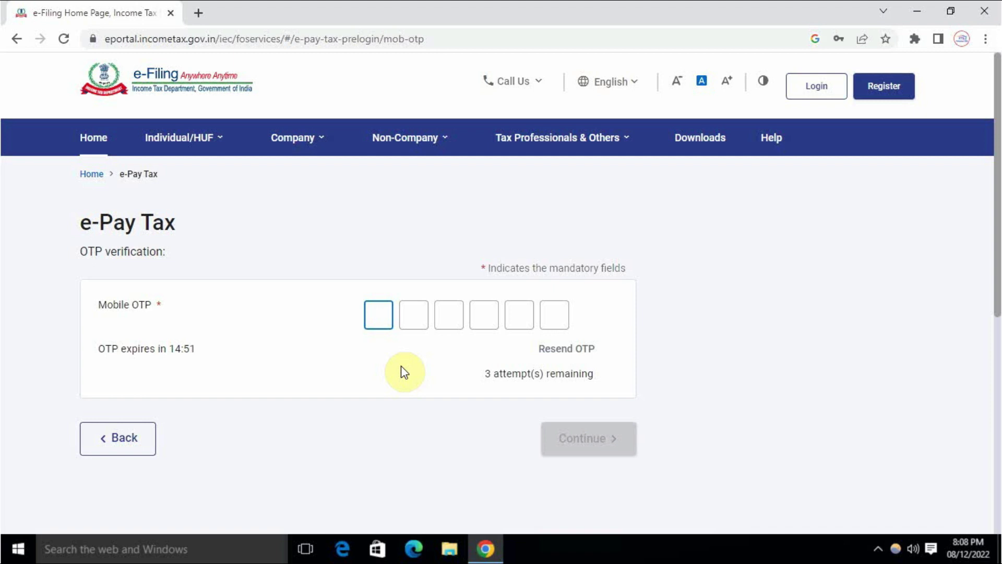
{"action": "type", "text": "12"}
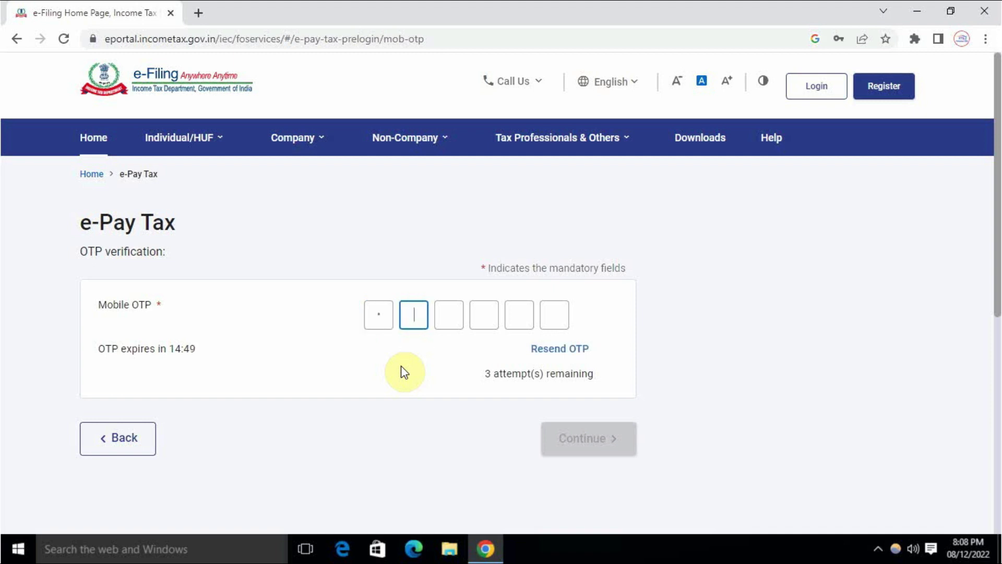
{"action": "type", "text": "34"}
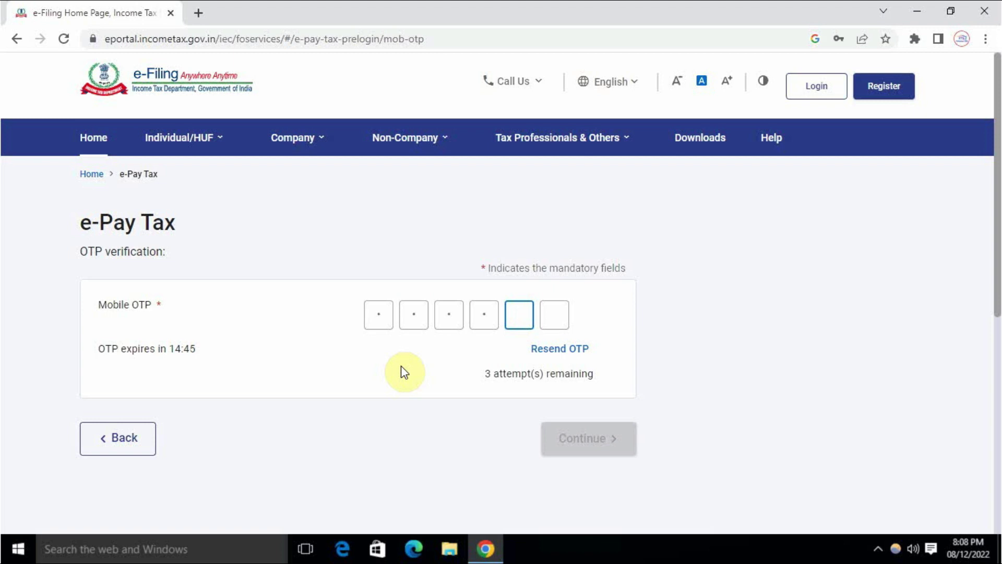
{"action": "type", "text": "5"}
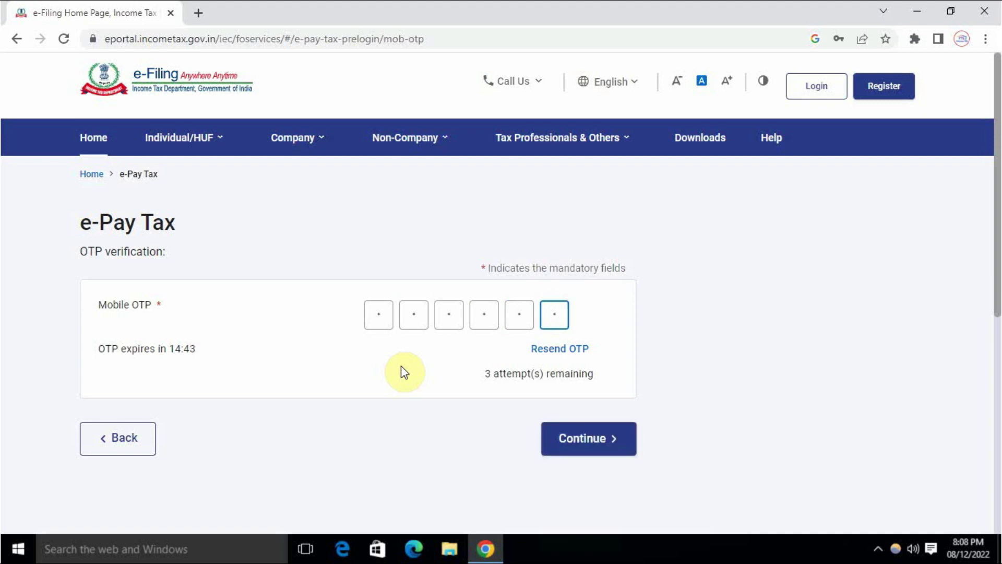
{"action": "left_click", "coordinate": [593, 441]}
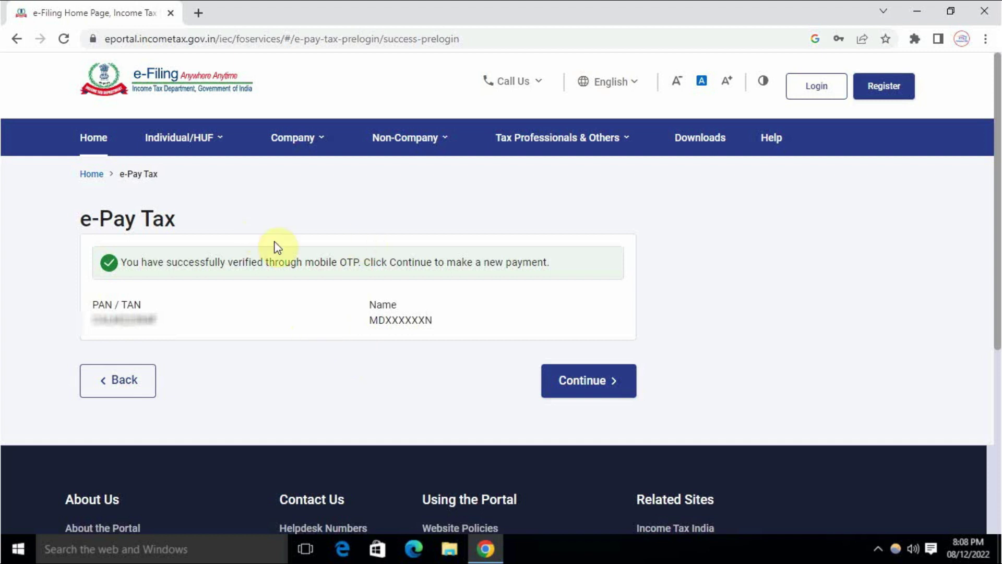
Start a new payment with assessment year 2023-24 and scroll to the Pay TDS card
{"action": "left_click", "coordinate": [571, 381]}
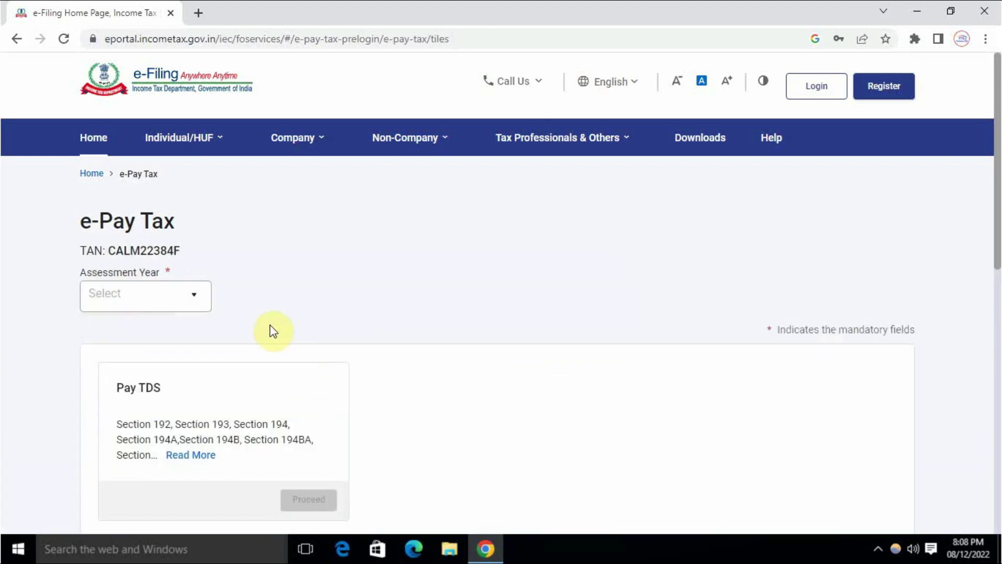
{"action": "left_click", "coordinate": [167, 304]}
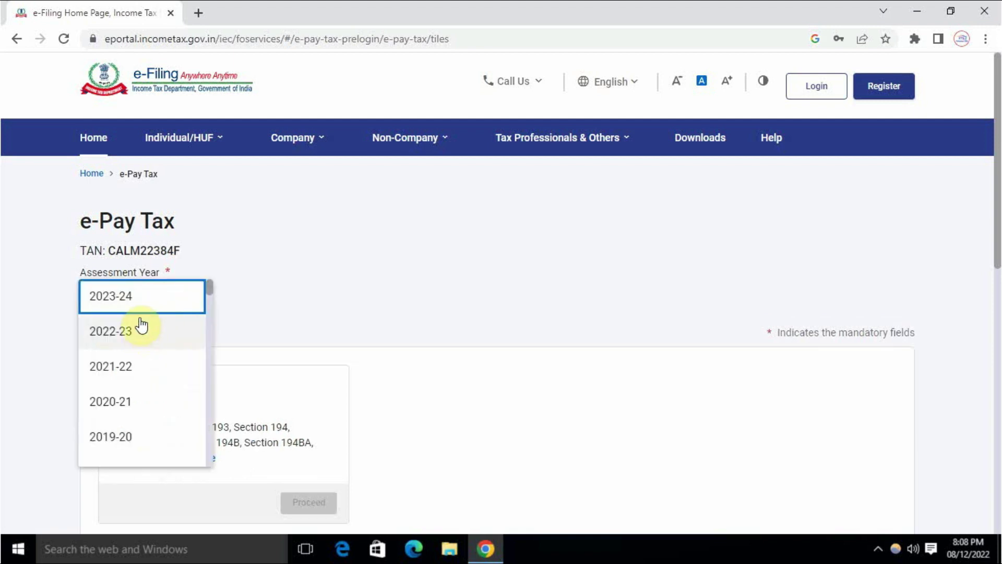
{"action": "left_click", "coordinate": [136, 304]}
{"action": "left_click", "coordinate": [299, 301]}
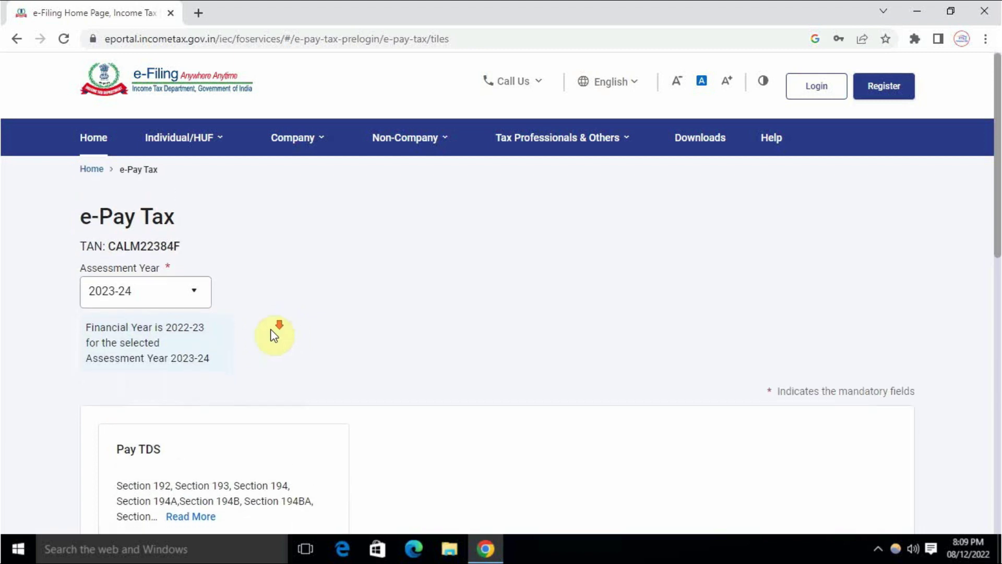
{"action": "scroll", "coordinate": [273, 333], "scroll_direction": "down", "scroll_amount": 3}
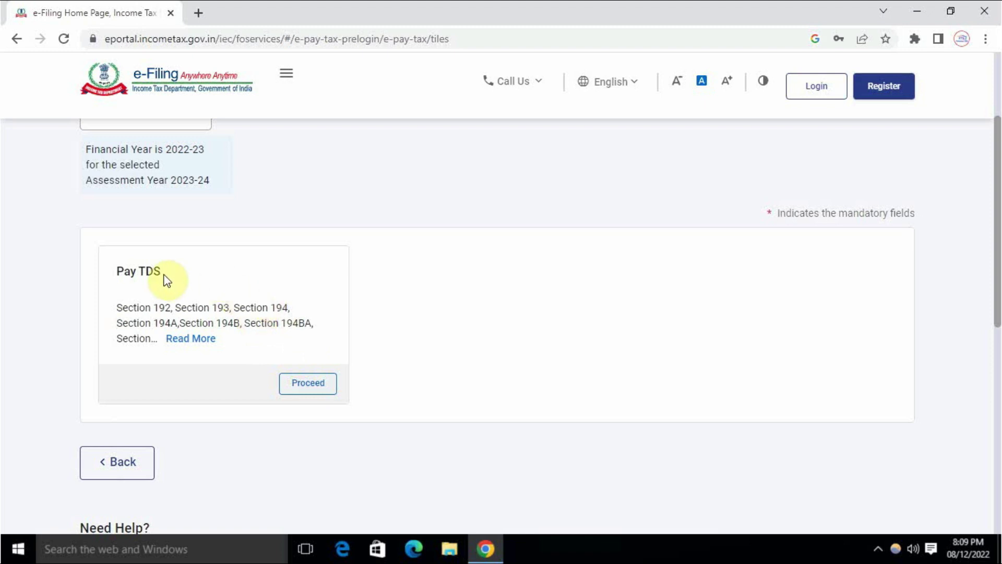
{"action": "mouse_move", "coordinate": [197, 341]}
Proceed with Pay TDS and list 20 section codes per page
{"action": "left_click", "coordinate": [311, 384]}
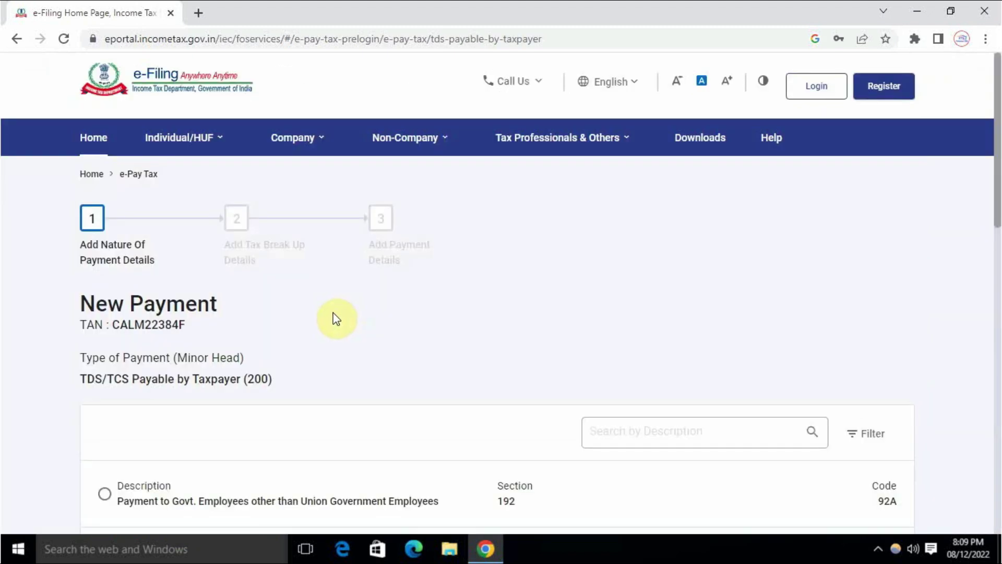
{"action": "scroll", "coordinate": [336, 324], "scroll_direction": "down", "scroll_amount": 8}
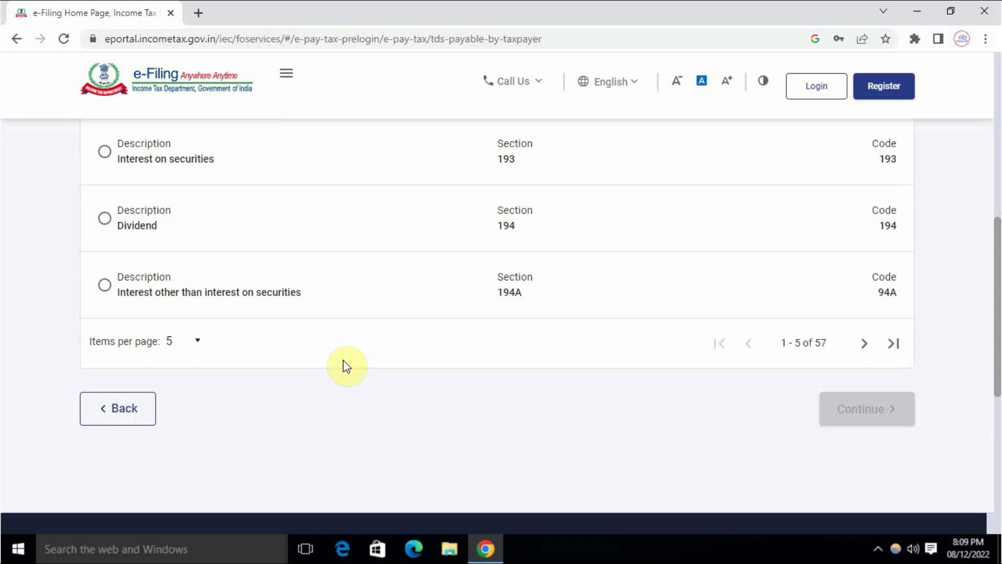
{"action": "scroll", "coordinate": [344, 366], "scroll_direction": "up", "scroll_amount": 7}
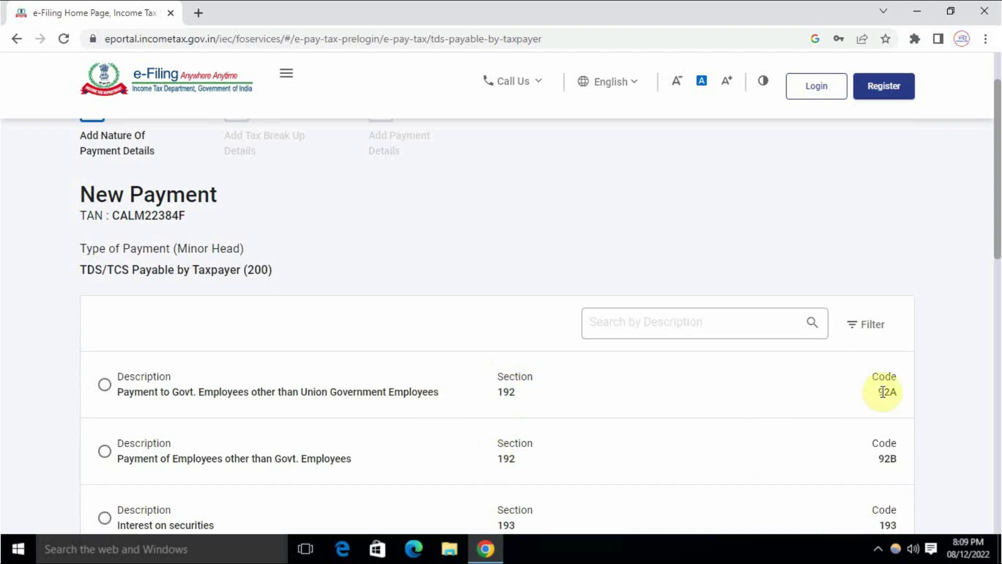
{"action": "scroll", "coordinate": [538, 383], "scroll_direction": "down", "scroll_amount": 3}
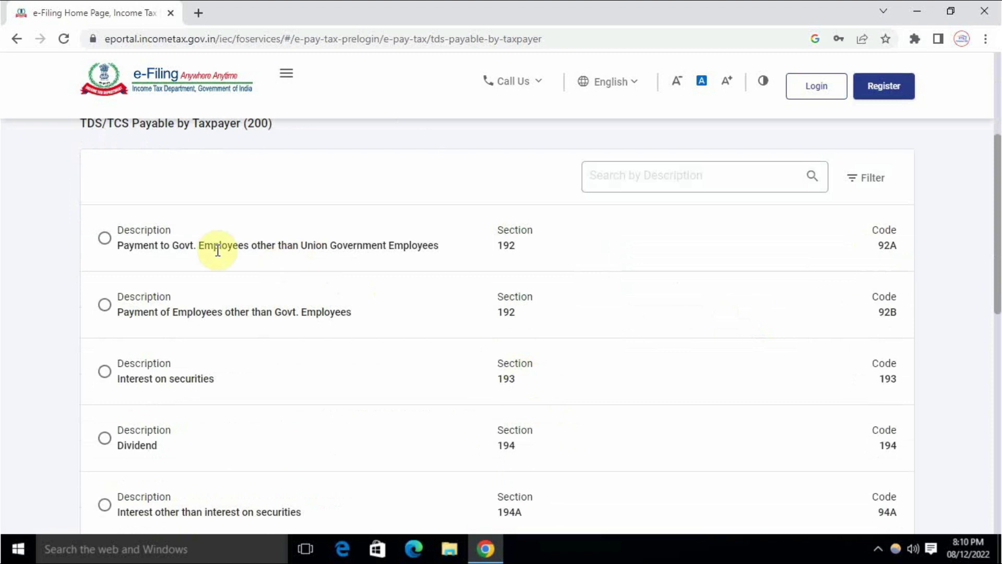
{"action": "scroll", "coordinate": [251, 305], "scroll_direction": "down", "scroll_amount": 4}
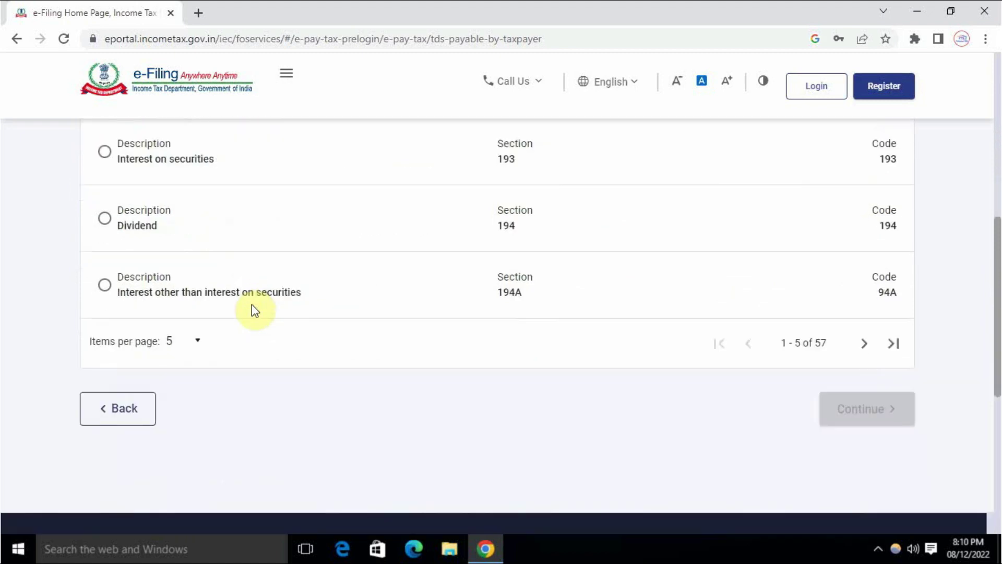
{"action": "left_click", "coordinate": [200, 342]}
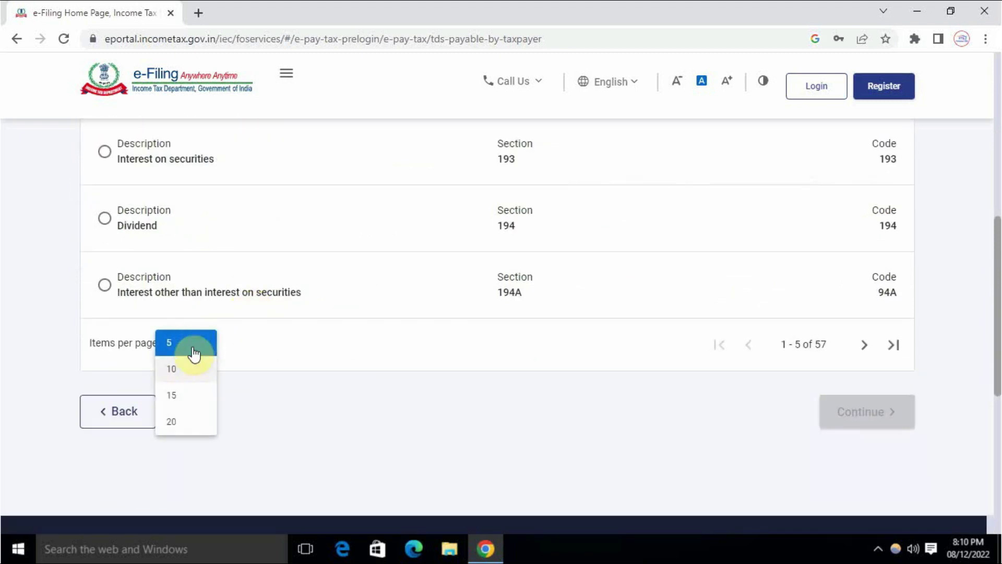
{"action": "left_click", "coordinate": [172, 424]}
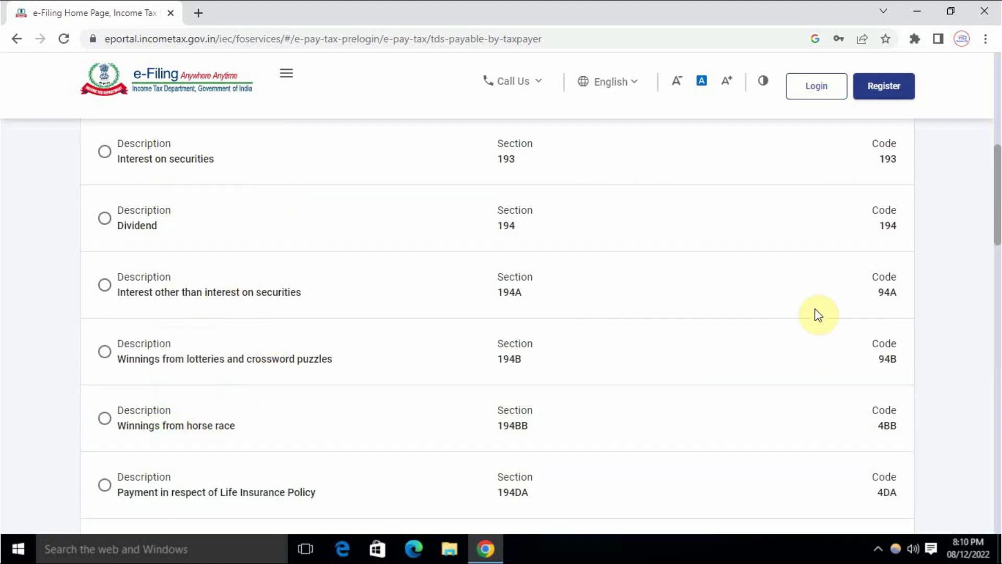
On the last page of section codes, select 194Q (purchase of goods) and continue
{"action": "scroll", "coordinate": [746, 310], "scroll_direction": "down", "scroll_amount": 13}
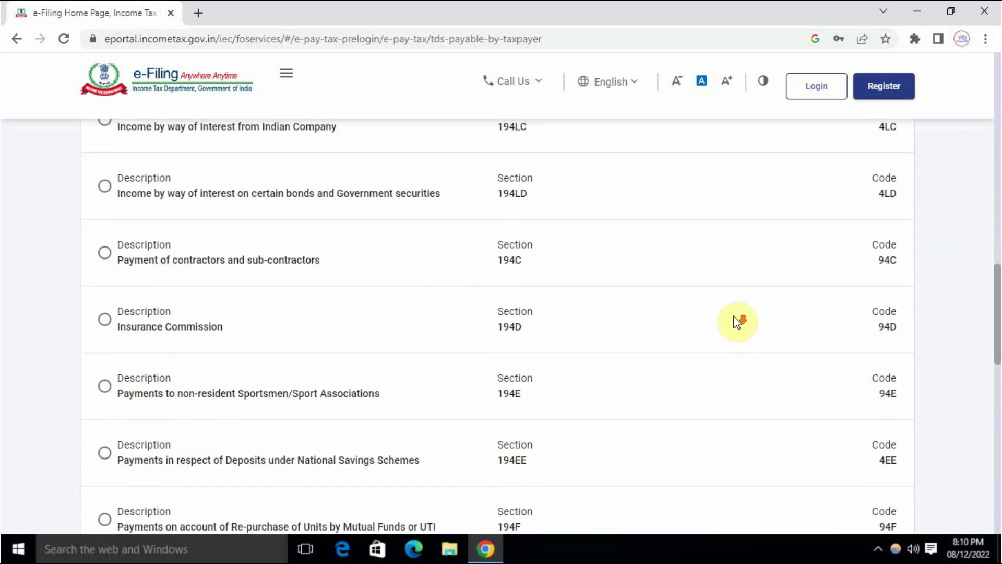
{"action": "scroll", "coordinate": [736, 321], "scroll_direction": "down", "scroll_amount": 5}
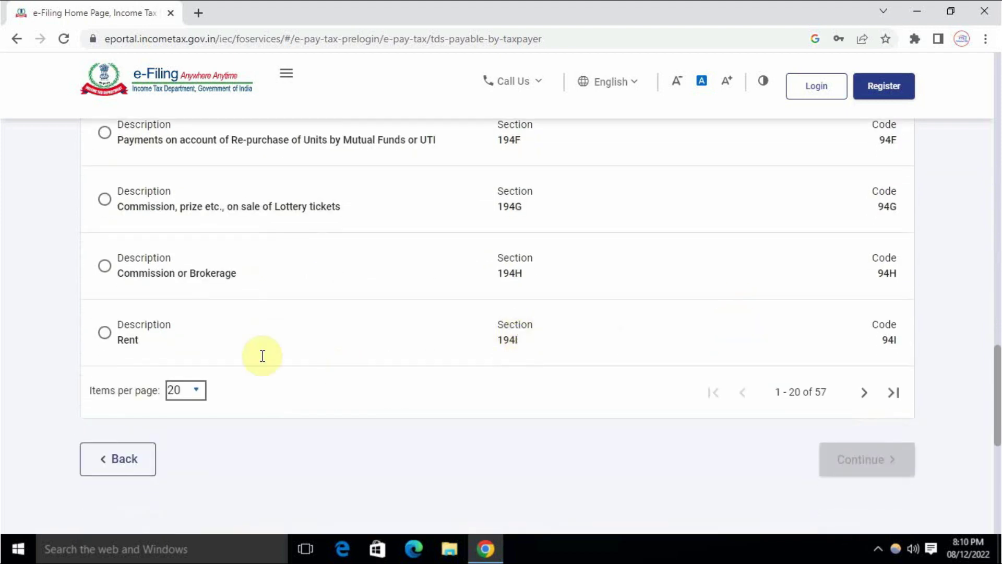
{"action": "left_click", "coordinate": [893, 392]}
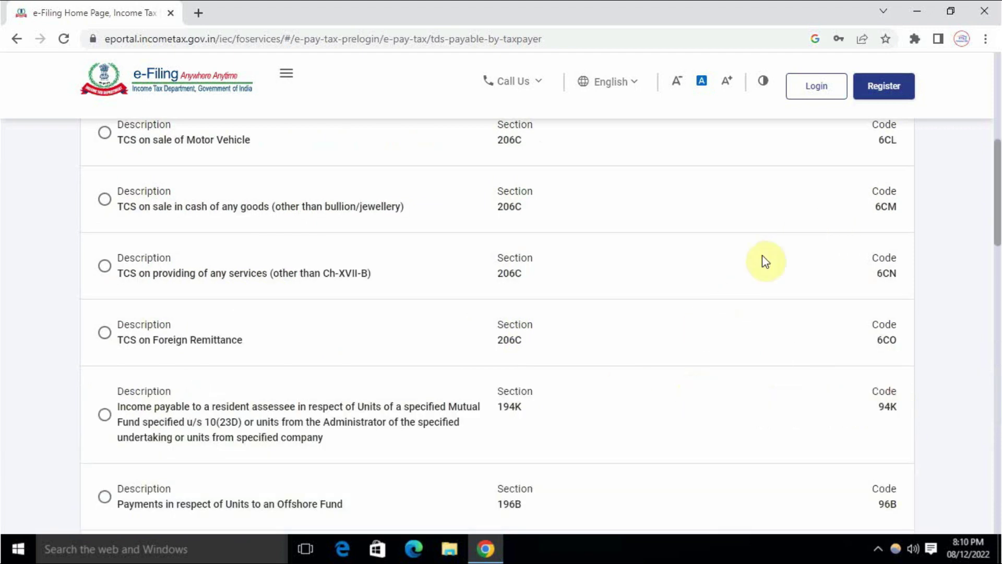
{"action": "scroll", "coordinate": [821, 298], "scroll_direction": "down", "scroll_amount": 5}
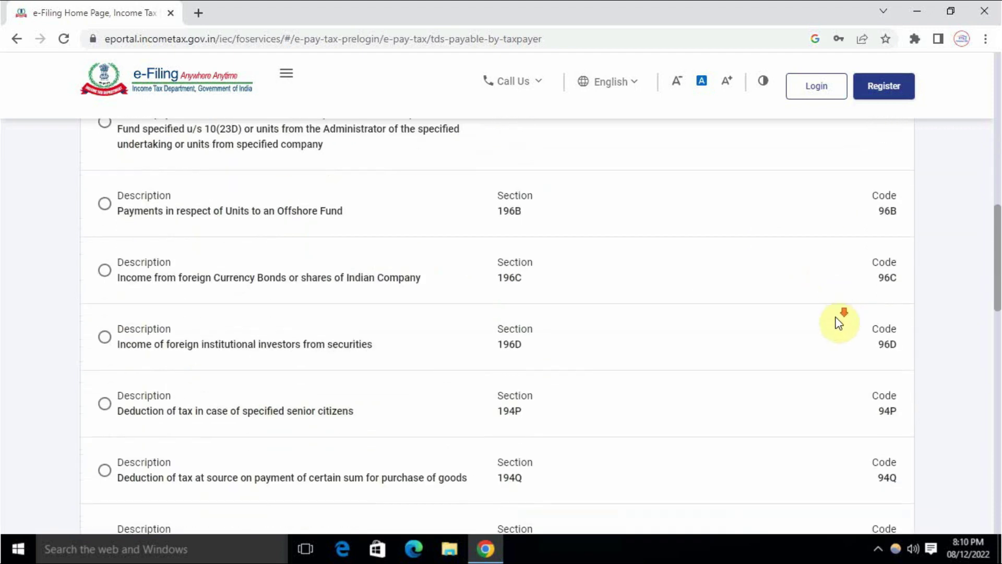
{"action": "scroll", "coordinate": [835, 326], "scroll_direction": "down", "scroll_amount": 3}
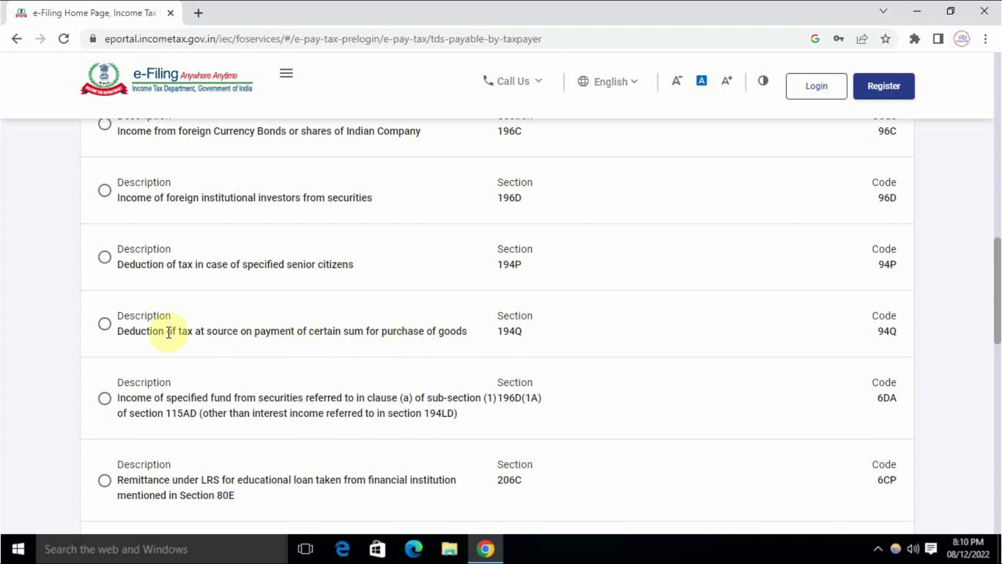
{"action": "left_click", "coordinate": [104, 324]}
{"action": "scroll", "coordinate": [515, 354], "scroll_direction": "down", "scroll_amount": 10}
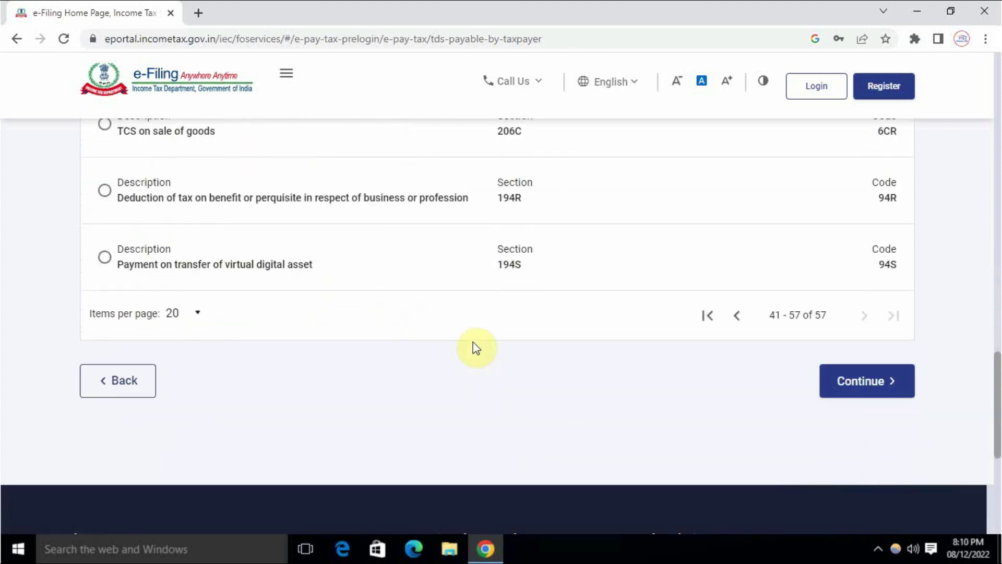
{"action": "left_click", "coordinate": [850, 383]}
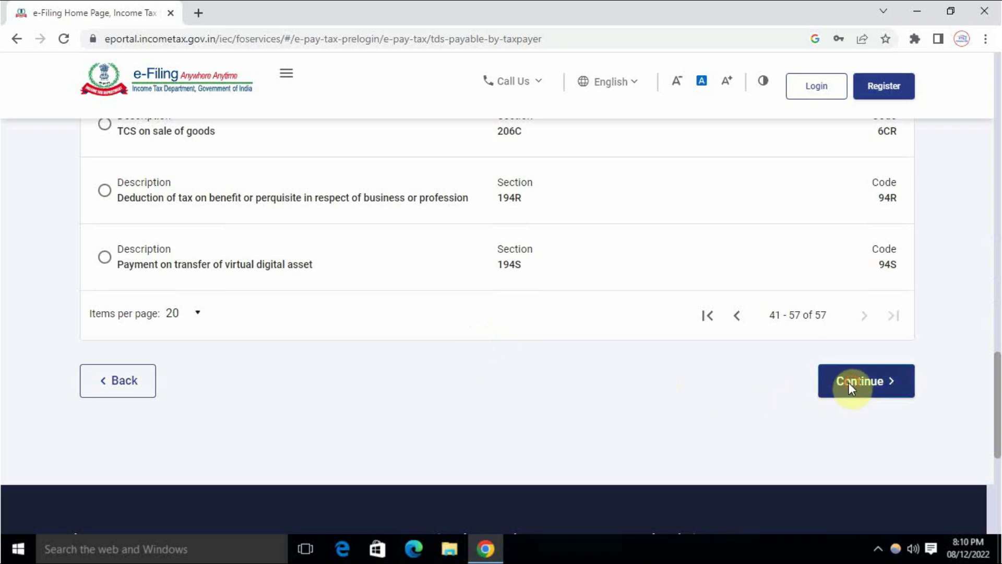
Select 'Other than Company Deductee – Income Tax (0021)' as the major head
{"action": "scroll", "coordinate": [291, 368], "scroll_direction": "down", "scroll_amount": 3}
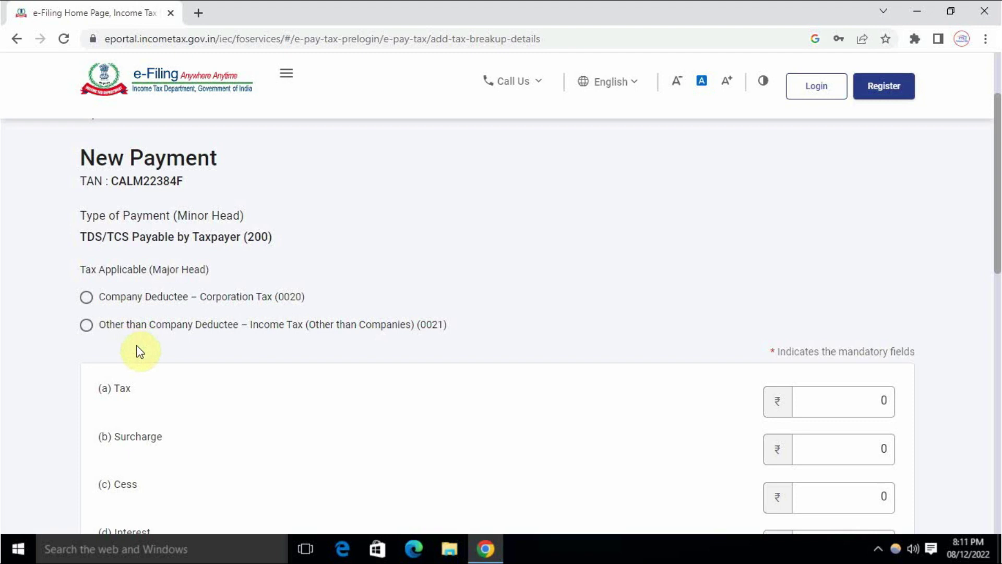
{"action": "left_click", "coordinate": [89, 332]}
{"action": "scroll", "coordinate": [495, 285], "scroll_direction": "down", "scroll_amount": 4}
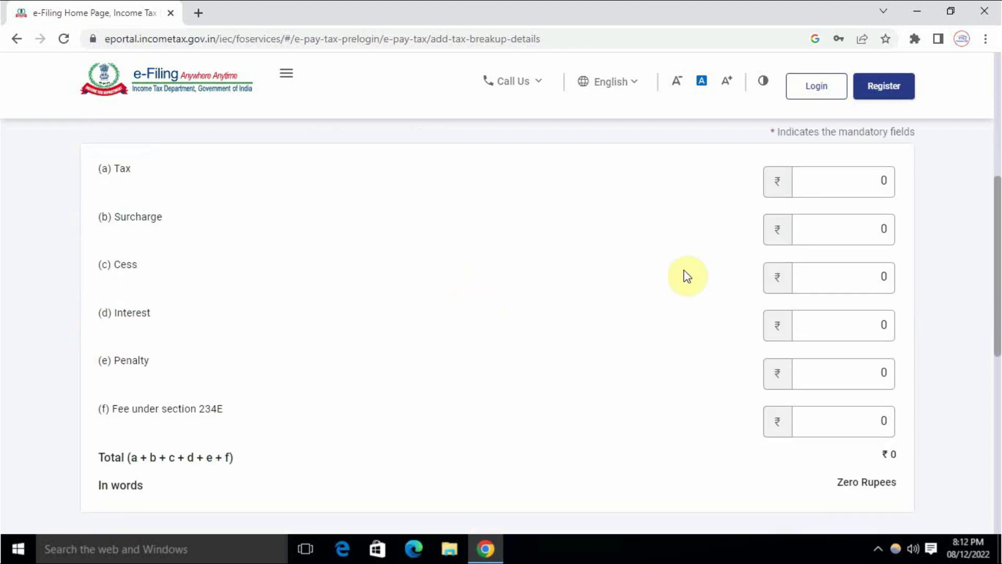
{"action": "scroll", "coordinate": [684, 275], "scroll_direction": "up", "scroll_amount": 1}
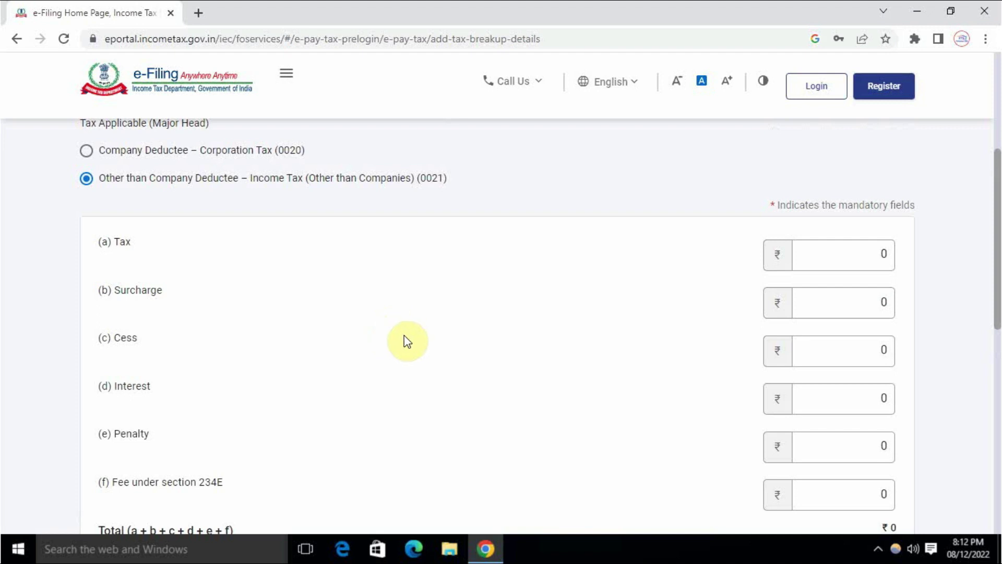
Enter ₹10 as the Tax amount in the break-up
{"action": "left_click", "coordinate": [832, 252]}
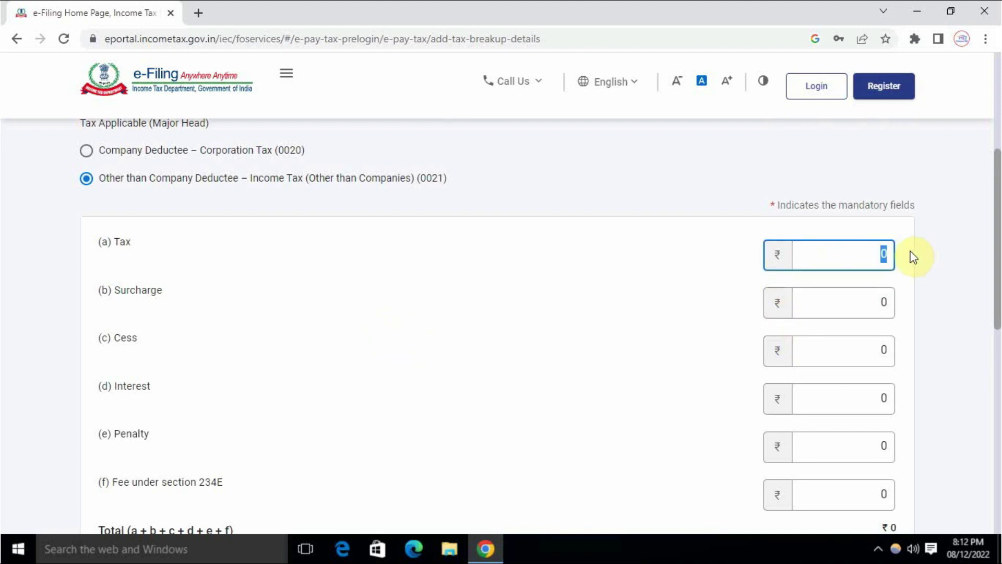
{"action": "type", "text": "10"}
{"action": "left_click", "coordinate": [709, 282]}
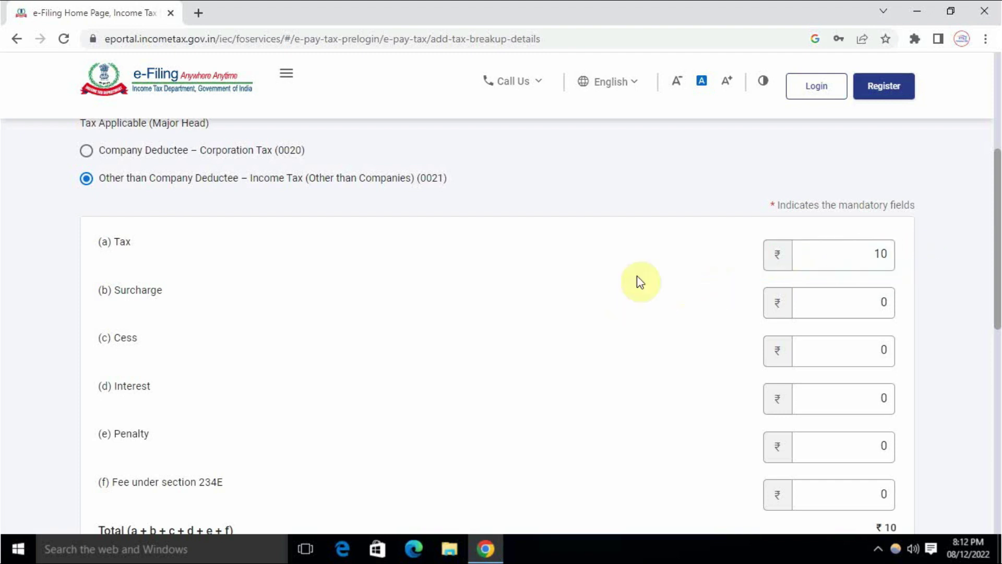
{"action": "scroll", "coordinate": [581, 312], "scroll_direction": "down", "scroll_amount": 4}
{"action": "scroll", "coordinate": [574, 316], "scroll_direction": "up", "scroll_amount": 4}
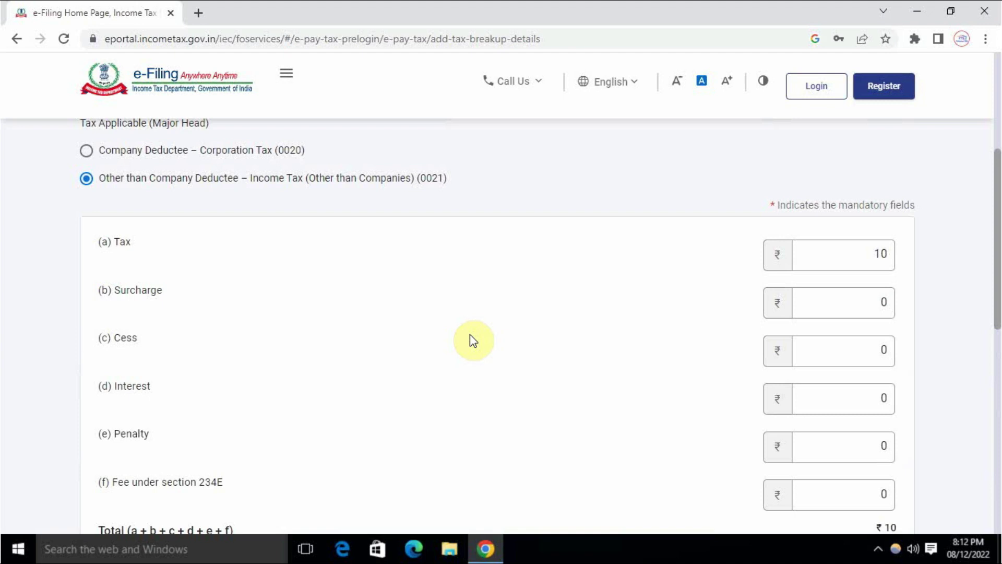
{"action": "scroll", "coordinate": [475, 341], "scroll_direction": "down", "scroll_amount": 3}
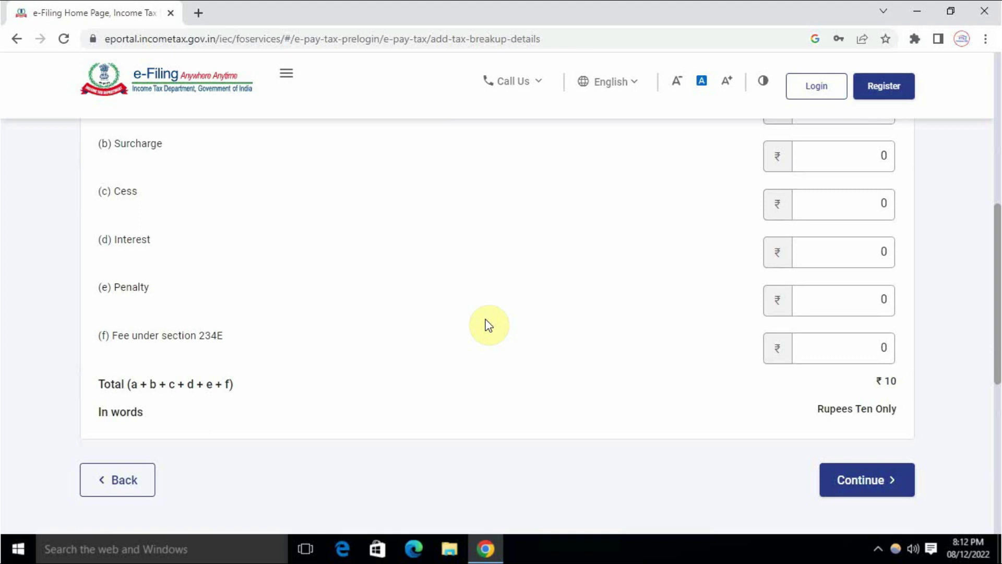
{"action": "scroll", "coordinate": [542, 359], "scroll_direction": "up", "scroll_amount": 3}
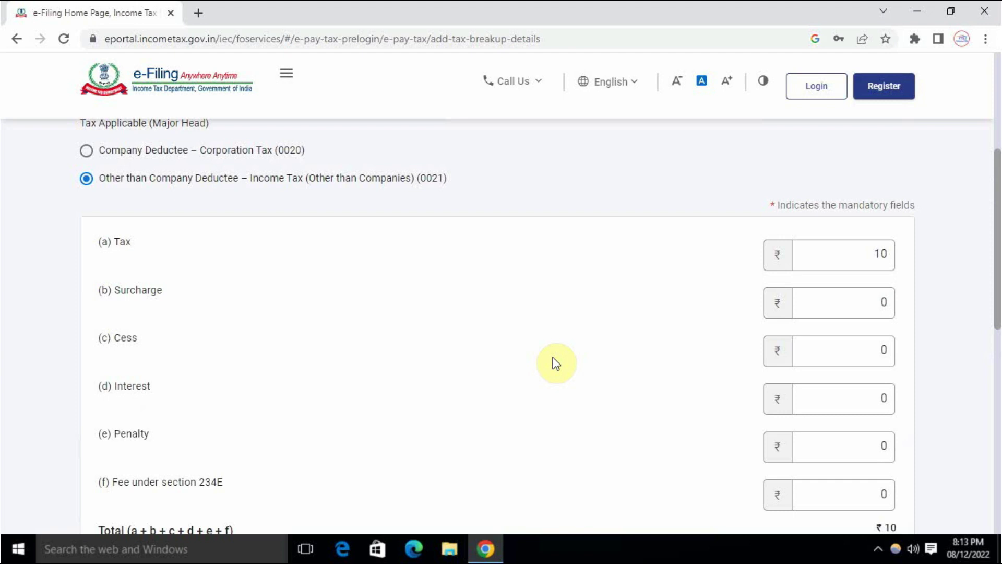
Enter ₹1 as Interest for an ₹11 total and continue
{"action": "left_click", "coordinate": [817, 402]}
{"action": "type", "text": "1"}
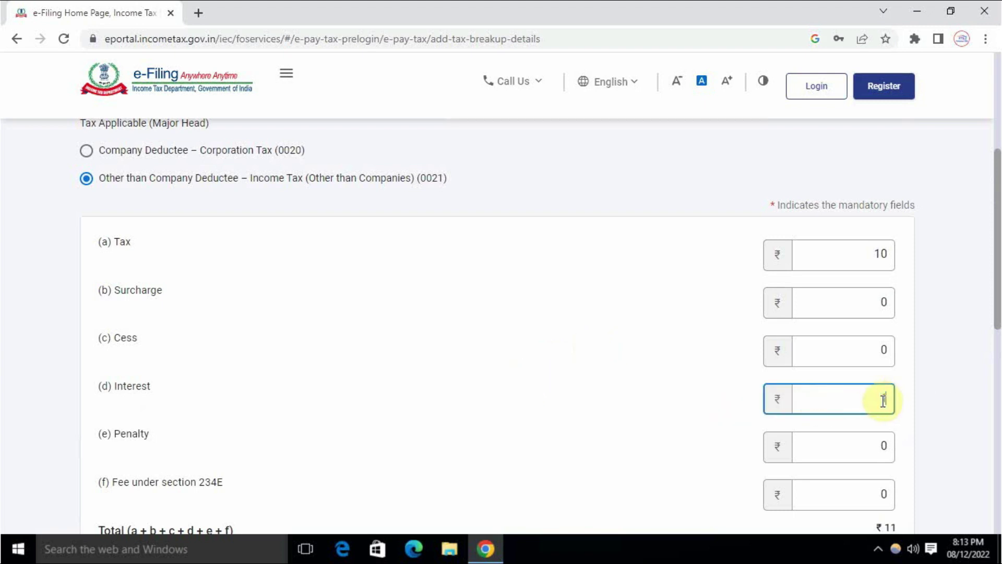
{"action": "left_click", "coordinate": [597, 405]}
{"action": "scroll", "coordinate": [598, 405], "scroll_direction": "down", "scroll_amount": 4}
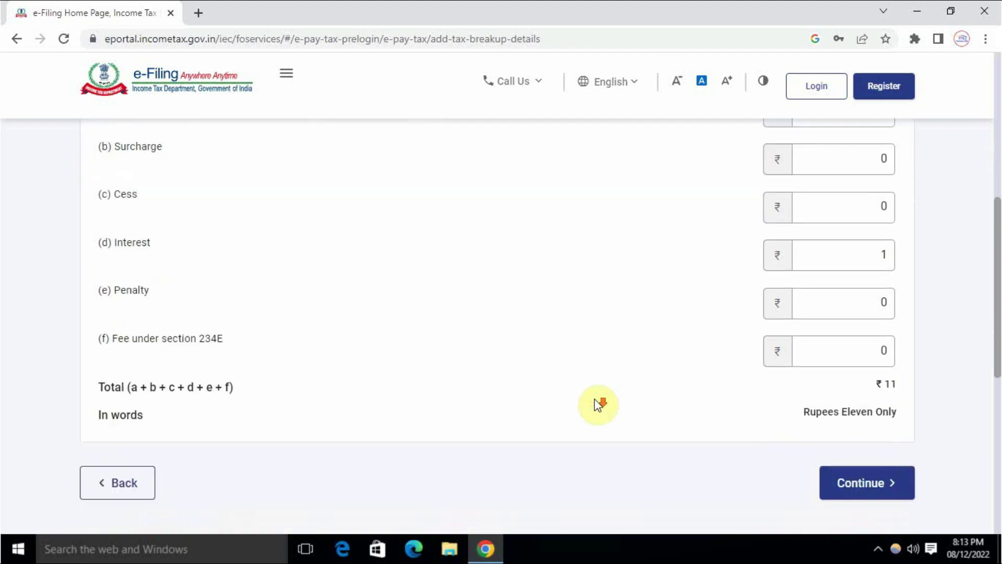
{"action": "left_click", "coordinate": [855, 409]}
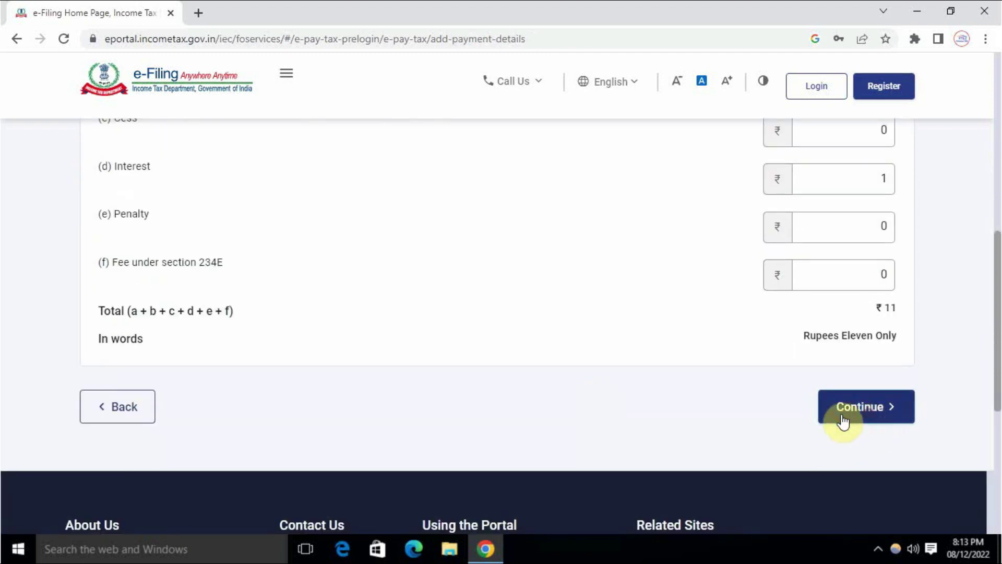
Review the Debit Card, Bank Counter and RTGS/NEFT modes, then select Federal Bank under Payment Gateway
{"action": "scroll", "coordinate": [467, 384], "scroll_direction": "down", "scroll_amount": 5}
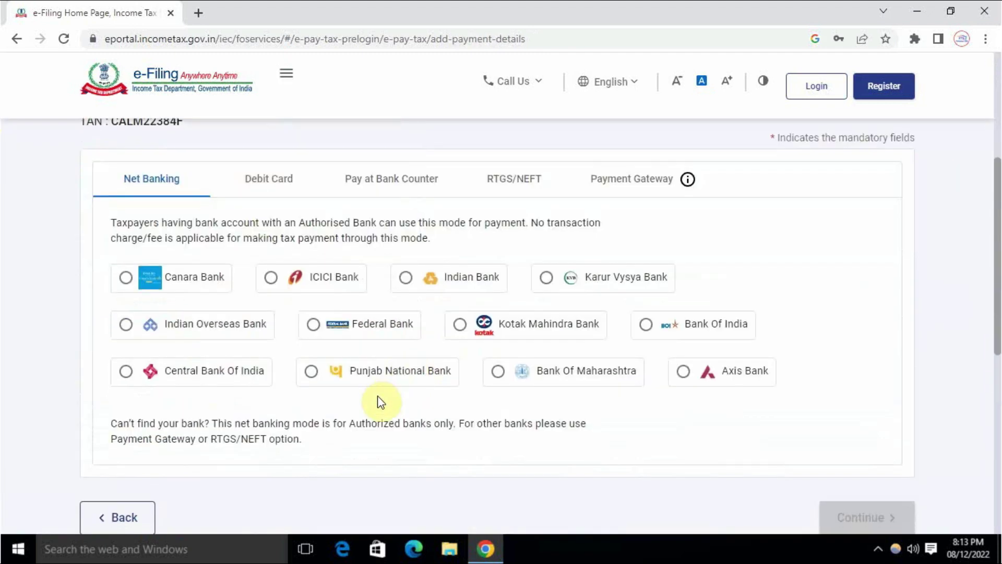
{"action": "scroll", "coordinate": [384, 409], "scroll_direction": "down", "scroll_amount": 3}
{"action": "scroll", "coordinate": [367, 409], "scroll_direction": "up", "scroll_amount": 3}
{"action": "left_click", "coordinate": [271, 192]}
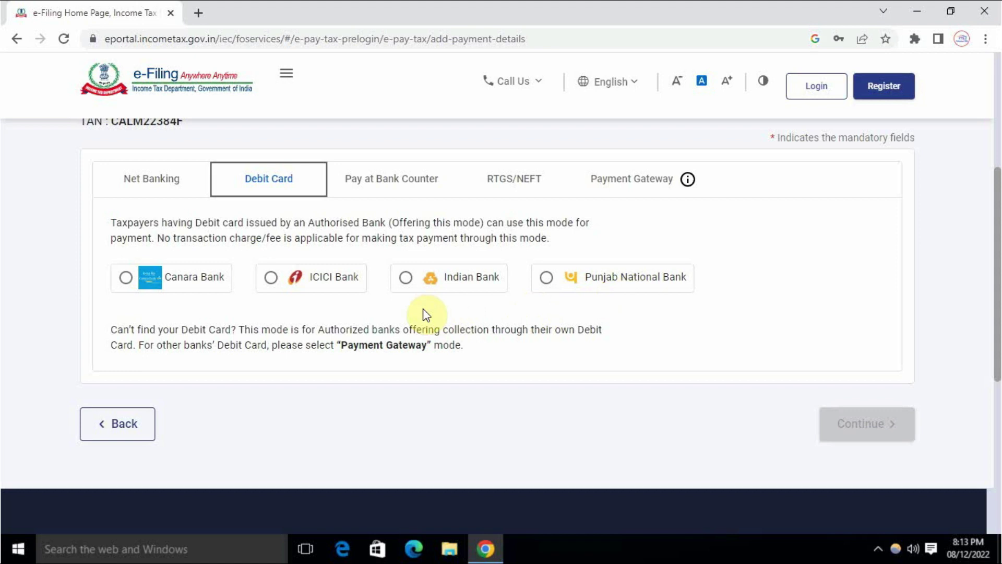
{"action": "left_click", "coordinate": [380, 186]}
{"action": "scroll", "coordinate": [396, 345], "scroll_direction": "down", "scroll_amount": 4}
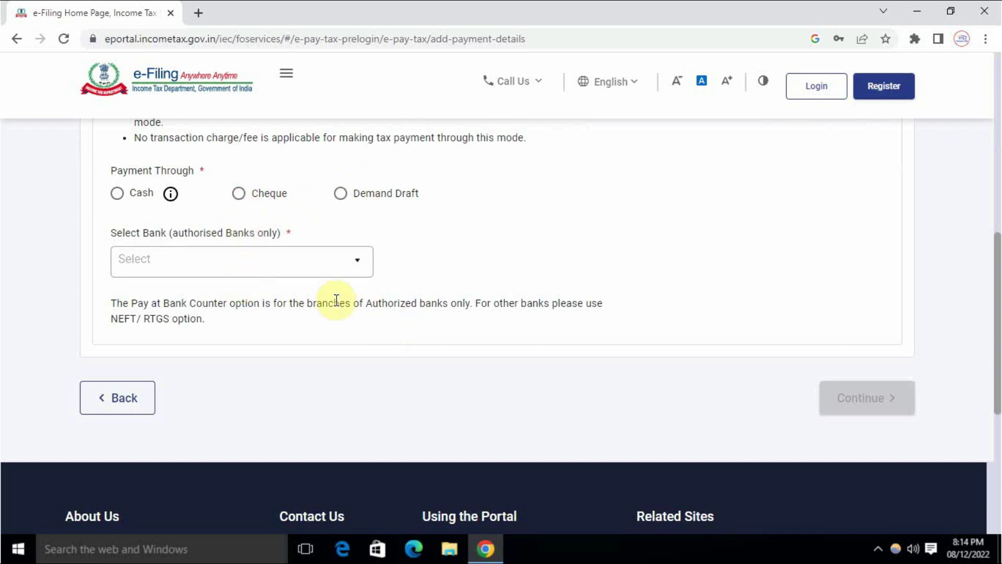
{"action": "scroll", "coordinate": [430, 307], "scroll_direction": "up", "scroll_amount": 4}
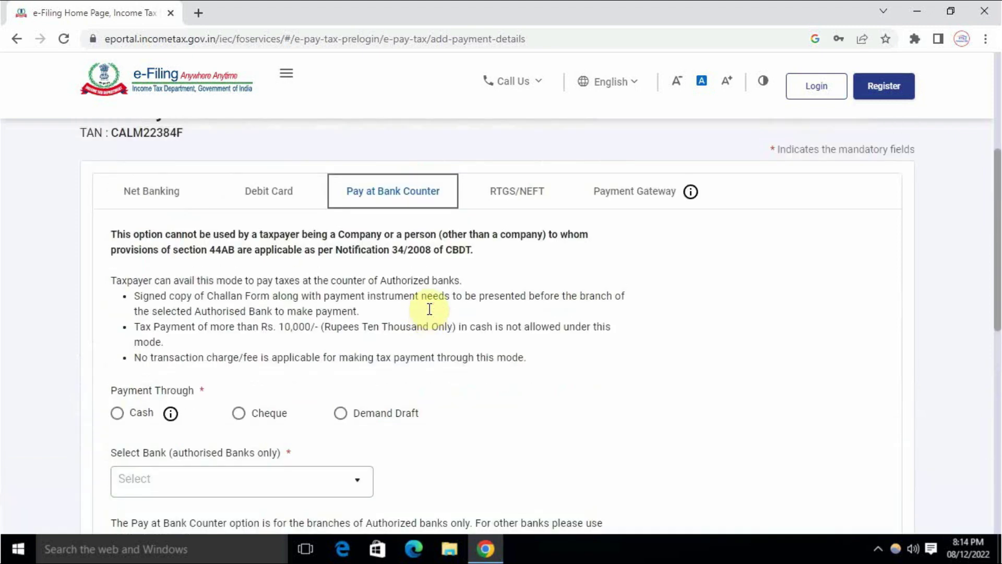
{"action": "left_click", "coordinate": [510, 203]}
{"action": "left_click", "coordinate": [557, 358]}
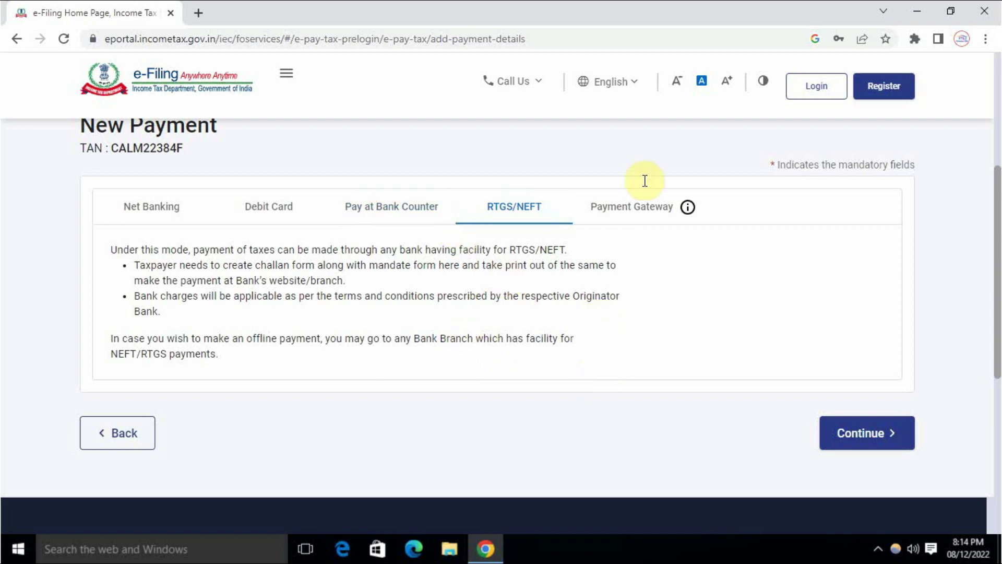
{"action": "left_click", "coordinate": [631, 219]}
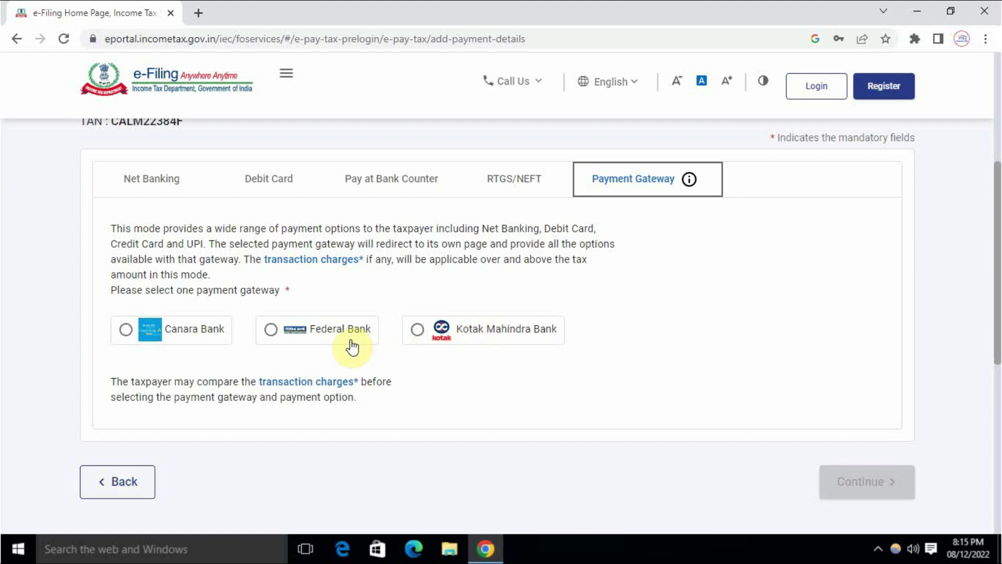
{"action": "left_click", "coordinate": [328, 334]}
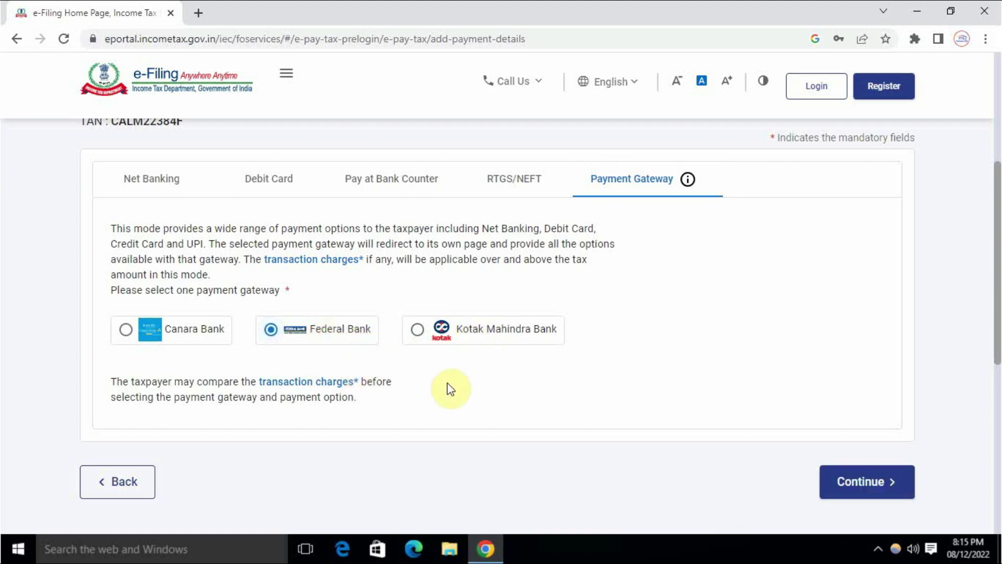
Review the ₹11 preview's payment and 94Q tax break-up details, then choose Pay Now
{"action": "left_click", "coordinate": [873, 483]}
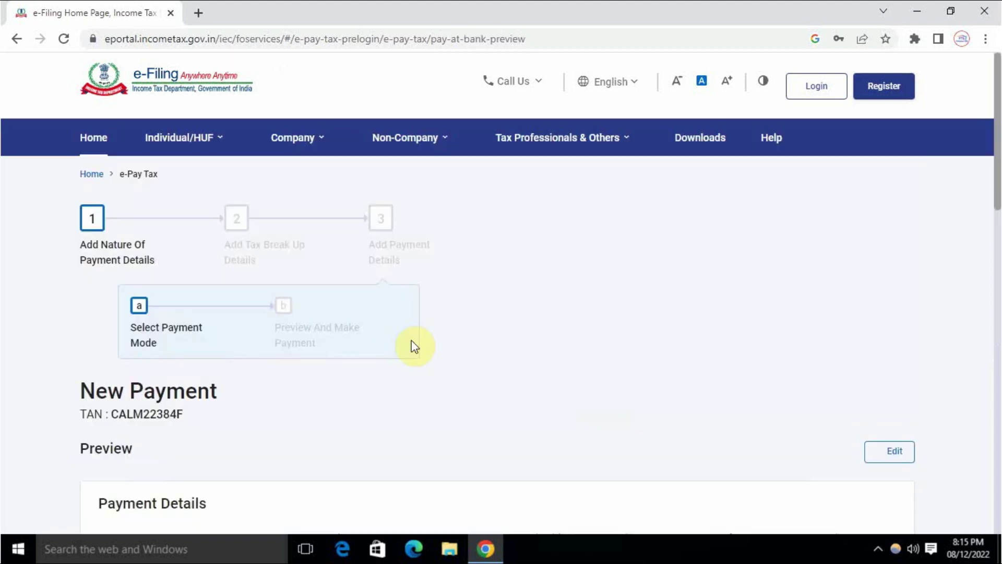
{"action": "scroll", "coordinate": [309, 353], "scroll_direction": "down", "scroll_amount": 5}
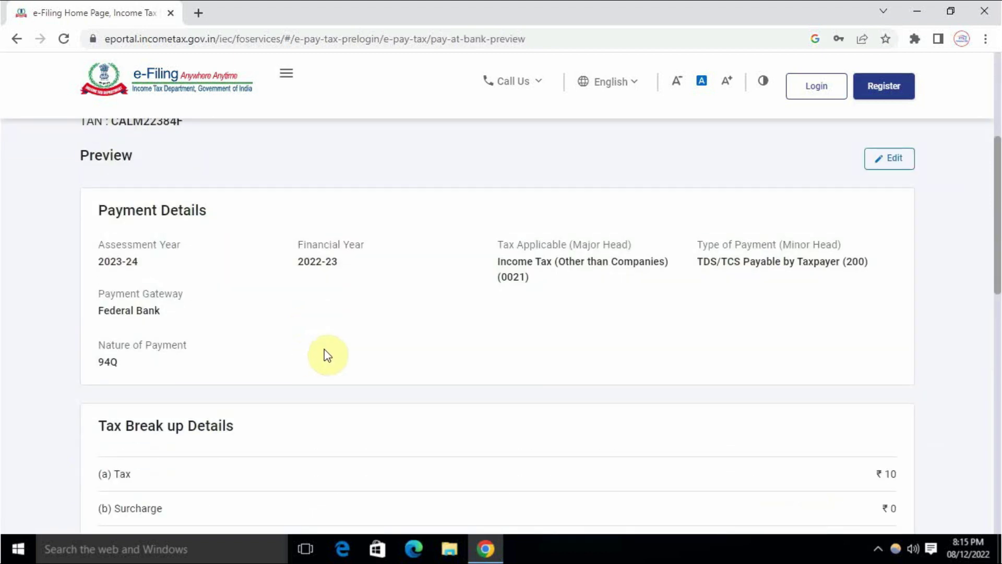
{"action": "scroll", "coordinate": [209, 292], "scroll_direction": "up", "scroll_amount": 4}
{"action": "scroll", "coordinate": [209, 314], "scroll_direction": "down", "scroll_amount": 3}
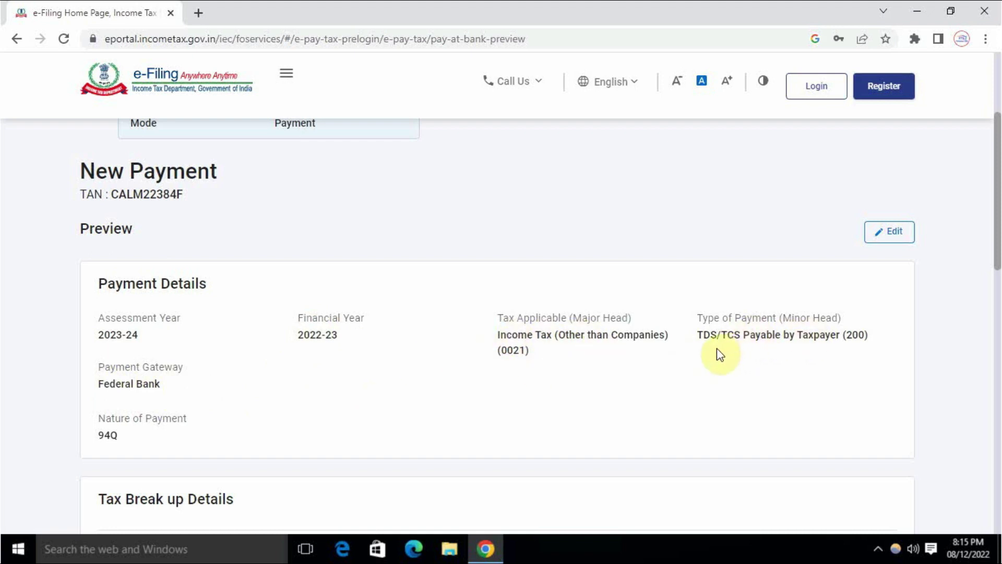
{"action": "scroll", "coordinate": [648, 322], "scroll_direction": "down", "scroll_amount": 2}
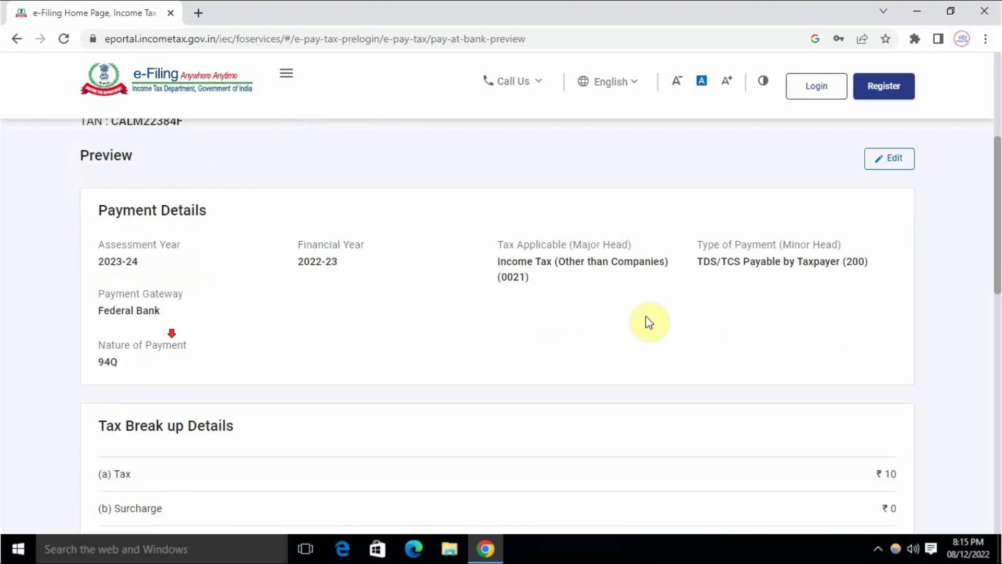
{"action": "left_click_drag", "start_coordinate": [100, 361], "coordinate": [148, 365]}
{"action": "left_click", "coordinate": [157, 363]}
{"action": "scroll", "coordinate": [161, 369], "scroll_direction": "down", "scroll_amount": 8}
{"action": "scroll", "coordinate": [523, 307], "scroll_direction": "up", "scroll_amount": 4}
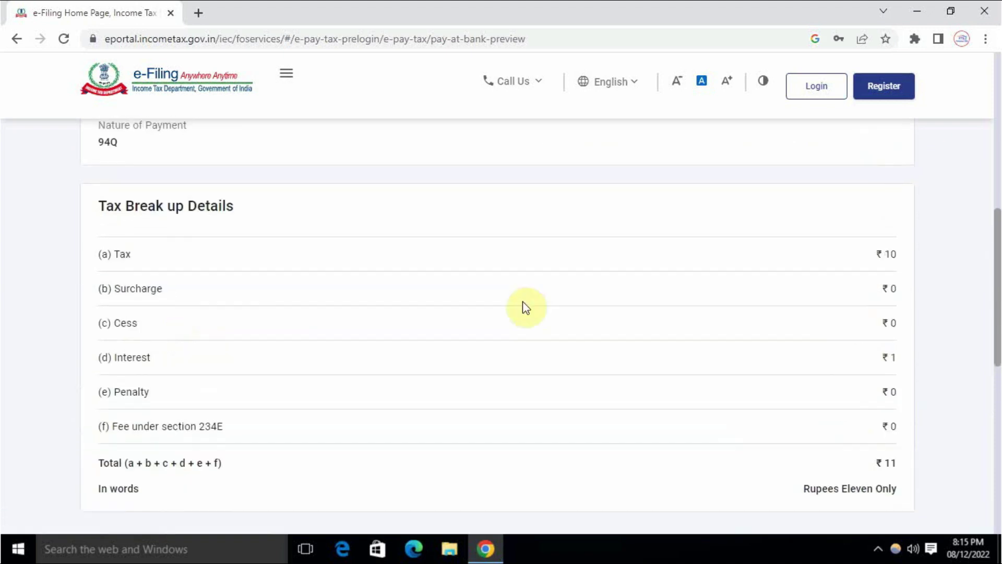
{"action": "scroll", "coordinate": [890, 282], "scroll_direction": "down", "scroll_amount": 4}
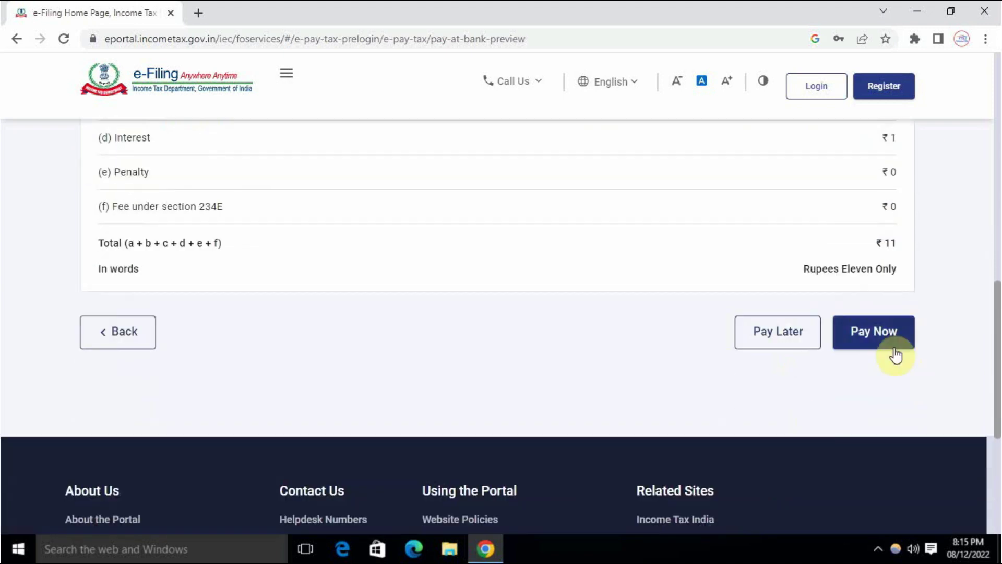
{"action": "left_click", "coordinate": [889, 345]}
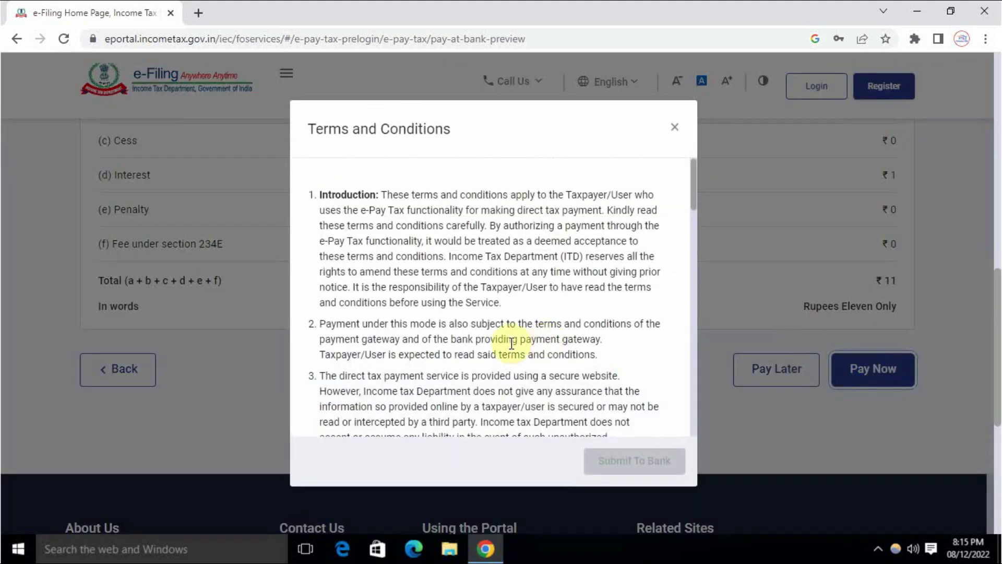
Agree to the challan terms and conditions and submit the ₹11 challan to Federal Bank
{"action": "scroll", "coordinate": [387, 339], "scroll_direction": "down", "scroll_amount": 10}
{"action": "scroll", "coordinate": [387, 340], "scroll_direction": "up", "scroll_amount": 10}
{"action": "scroll", "coordinate": [388, 344], "scroll_direction": "down", "scroll_amount": 10}
{"action": "scroll", "coordinate": [389, 349], "scroll_direction": "down", "scroll_amount": 4}
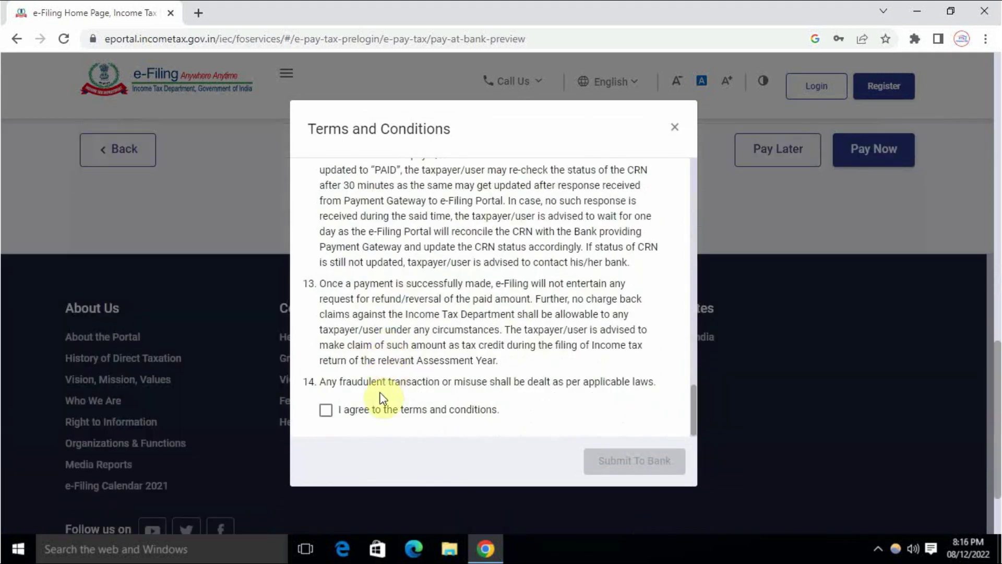
{"action": "left_click", "coordinate": [326, 410]}
{"action": "scroll", "coordinate": [458, 362], "scroll_direction": "up", "scroll_amount": 4}
{"action": "scroll", "coordinate": [515, 374], "scroll_direction": "down", "scroll_amount": 8}
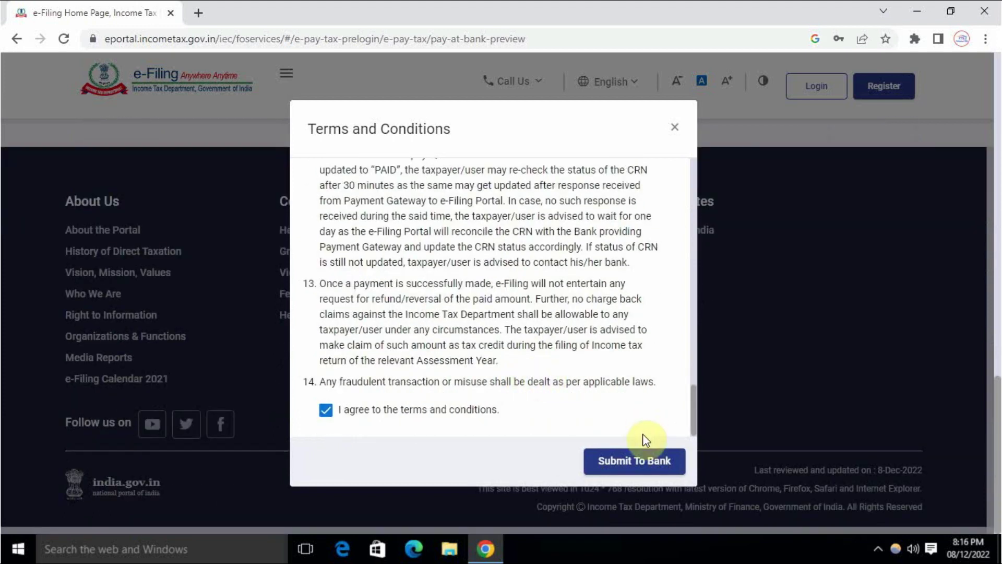
{"action": "left_click", "coordinate": [630, 470]}
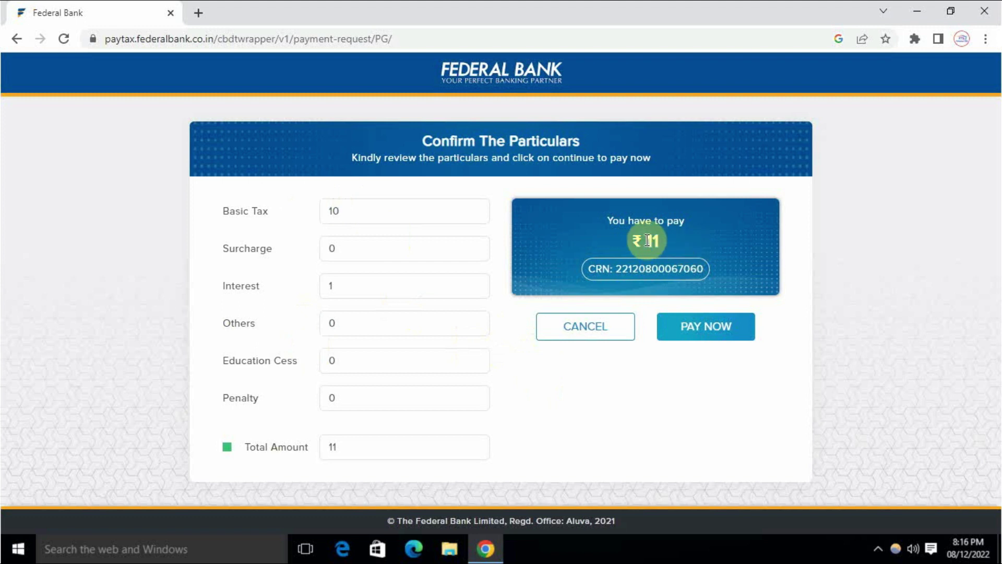
Confirm the ₹11 particulars, choose UPI as the payment method and begin entering the UPI address
{"action": "left_click", "coordinate": [713, 330]}
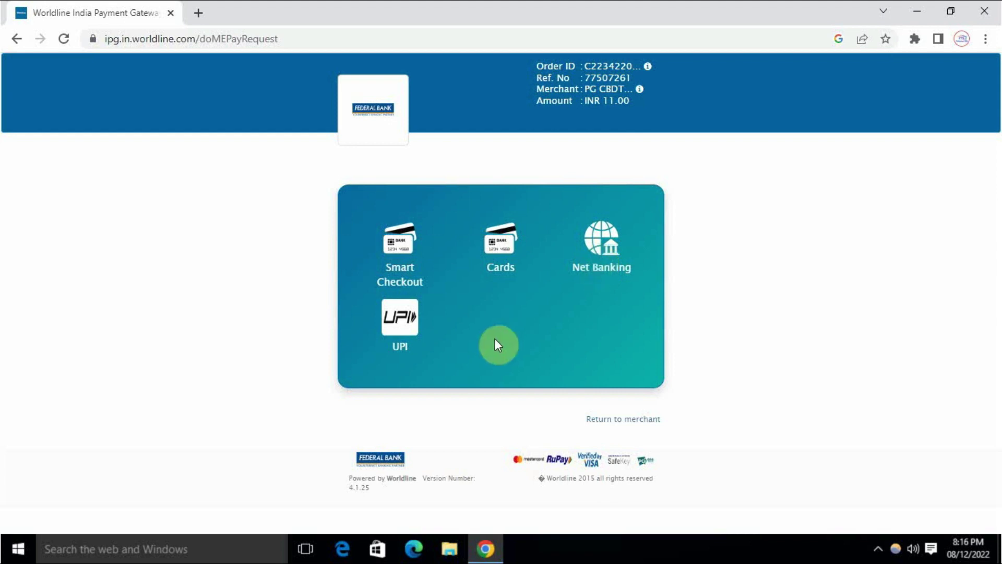
{"action": "left_click", "coordinate": [455, 333]}
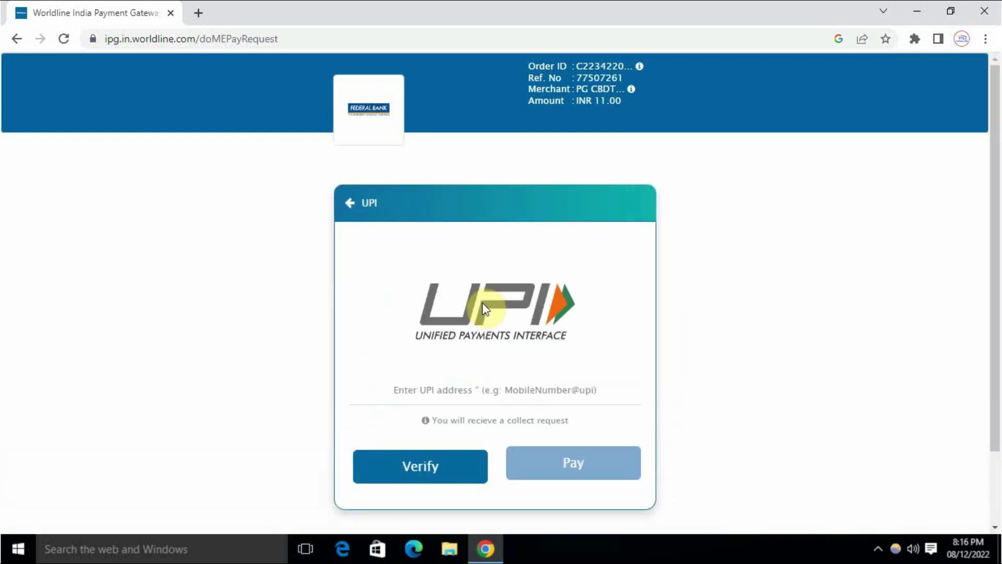
{"action": "left_click", "coordinate": [430, 395]}
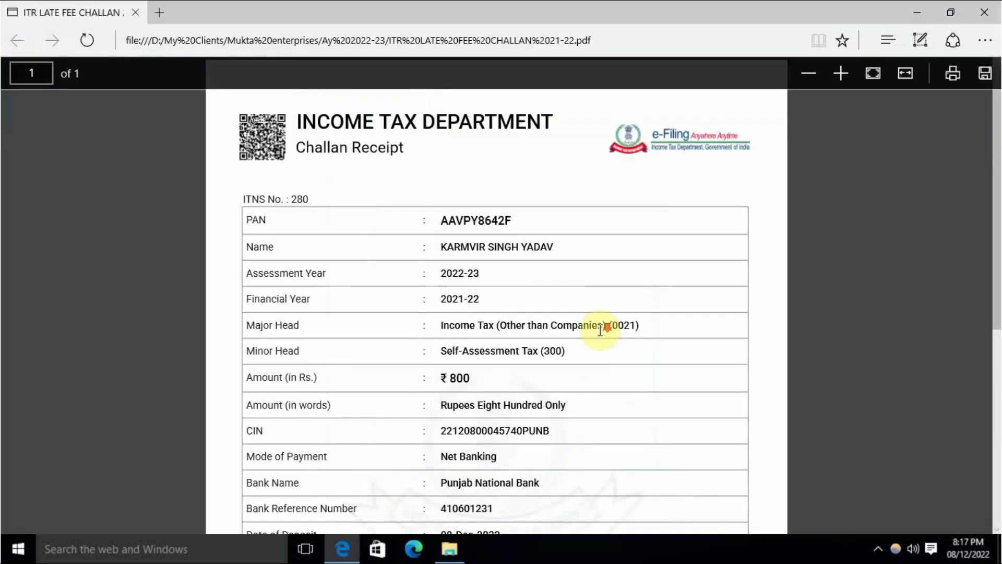
{"action": "scroll", "coordinate": [595, 324], "scroll_direction": "down", "scroll_amount": 5}
{"action": "scroll", "coordinate": [600, 334], "scroll_direction": "up", "scroll_amount": 1}
Scroll through the sample ₹800 Income Tax Department challan receipt, then close the Edge window
{"action": "scroll", "coordinate": [590, 345], "scroll_direction": "down", "scroll_amount": 2}
{"action": "scroll", "coordinate": [588, 347], "scroll_direction": "up", "scroll_amount": 6}
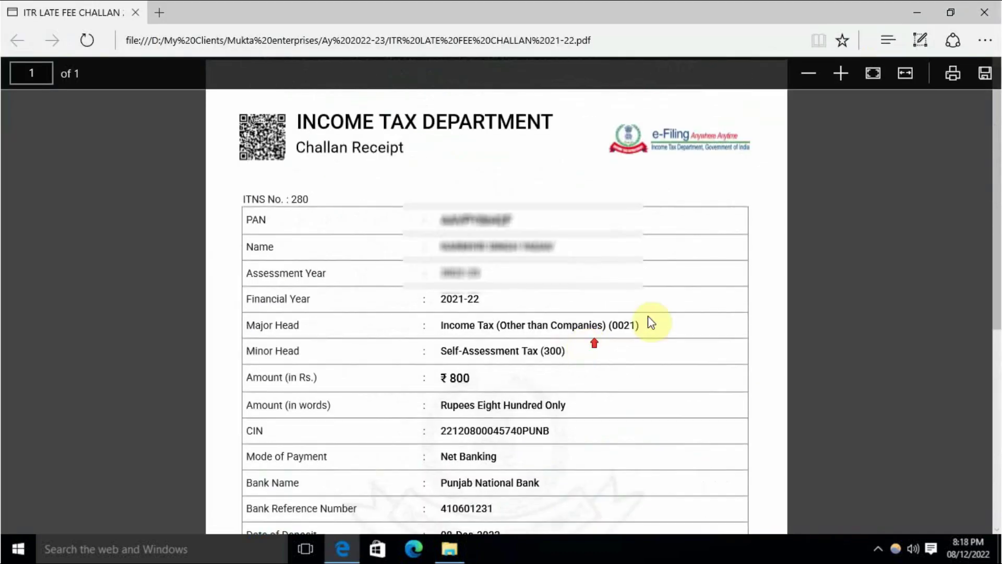
{"action": "scroll", "coordinate": [467, 225], "scroll_direction": "down", "scroll_amount": 4}
{"action": "scroll", "coordinate": [468, 226], "scroll_direction": "down", "scroll_amount": 3}
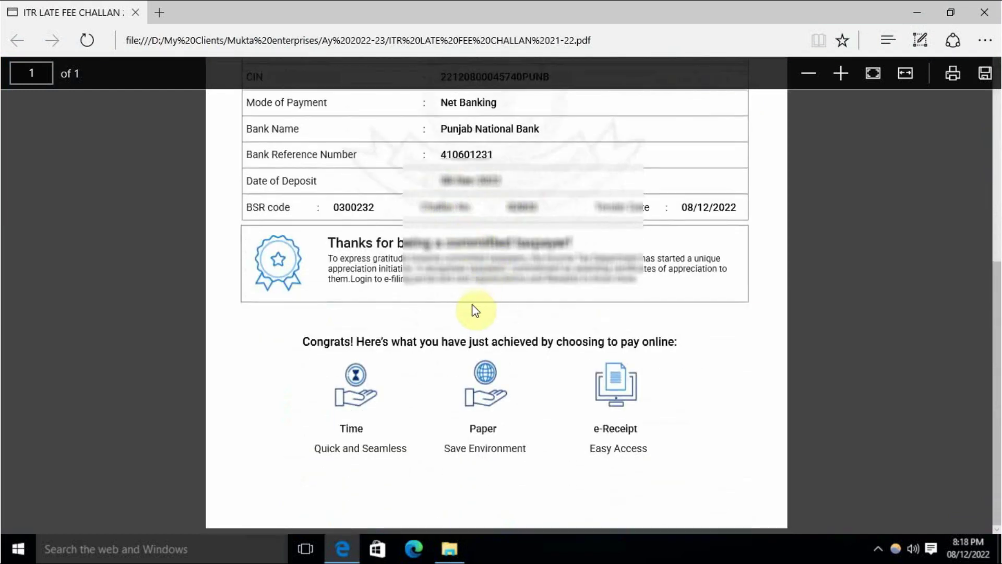
{"action": "scroll", "coordinate": [688, 316], "scroll_direction": "up", "scroll_amount": 8}
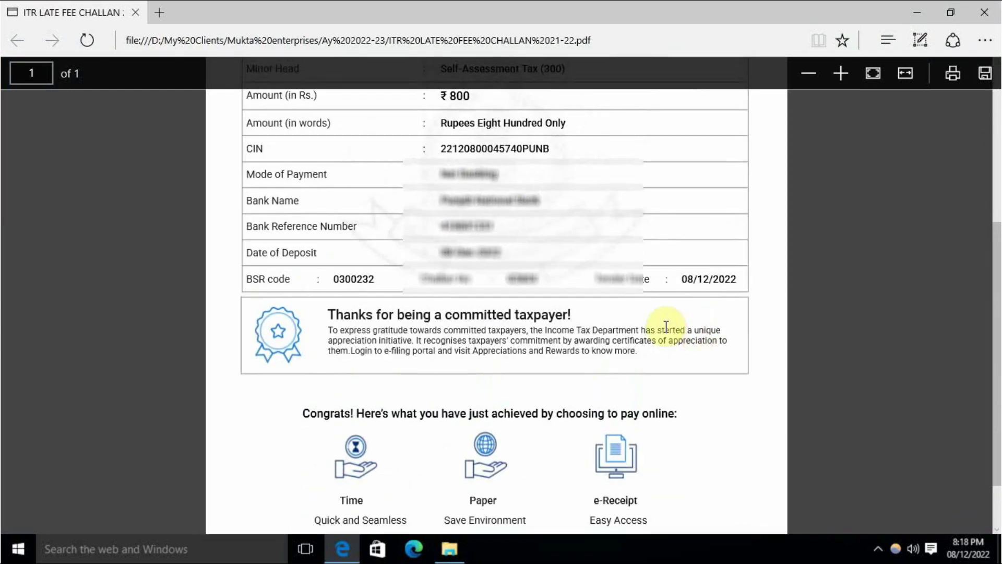
{"action": "key", "text": "alt+F4"}
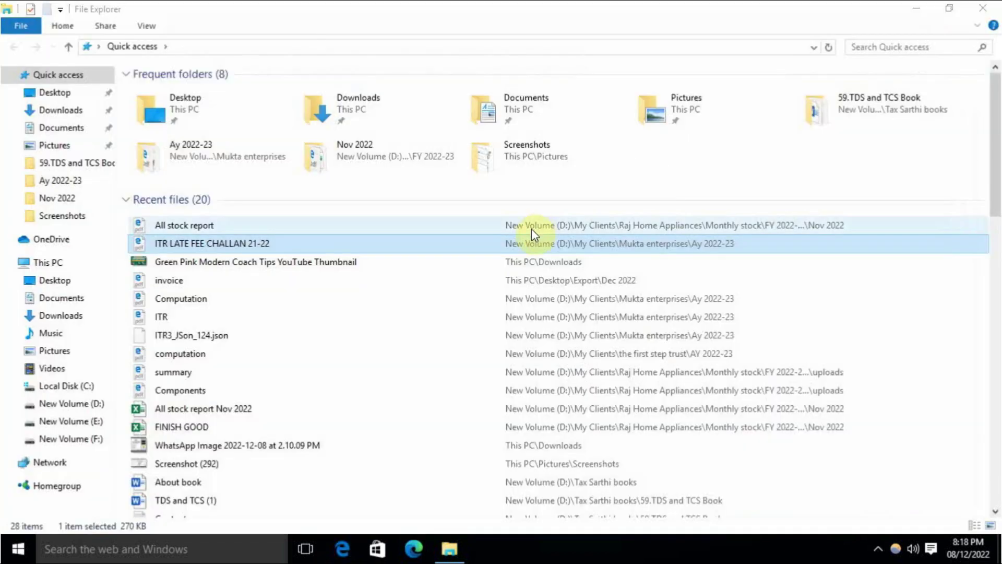